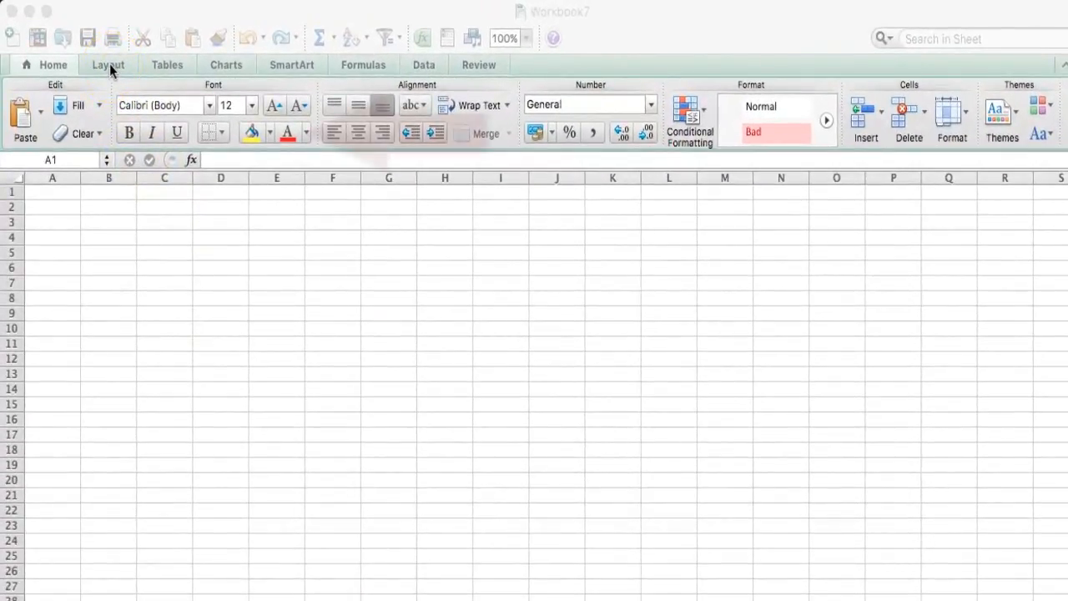
Step: Open the page header customization and insert the current date and time into the header's right section
{"action": "left_click", "coordinate": [111, 70]}
{"action": "left_click", "coordinate": [111, 67]}
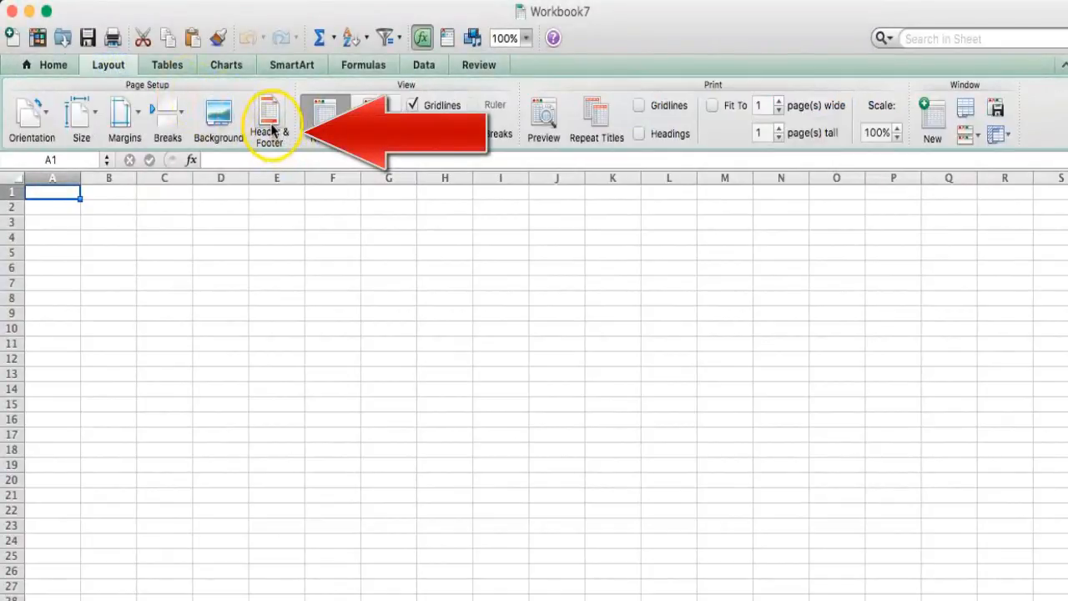
{"action": "left_click", "coordinate": [271, 132]}
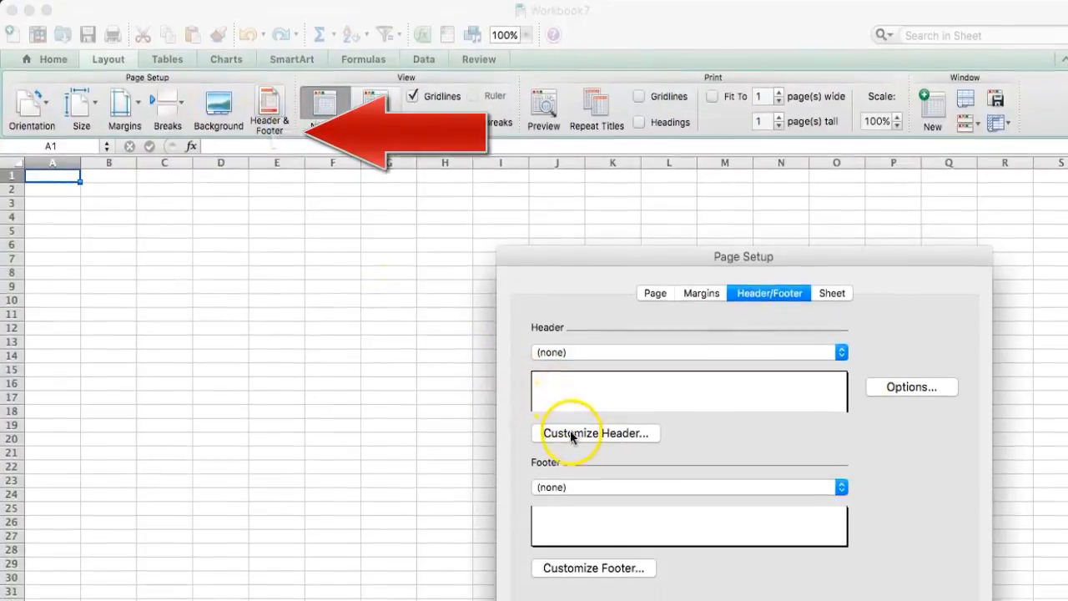
{"action": "left_click", "coordinate": [555, 472]}
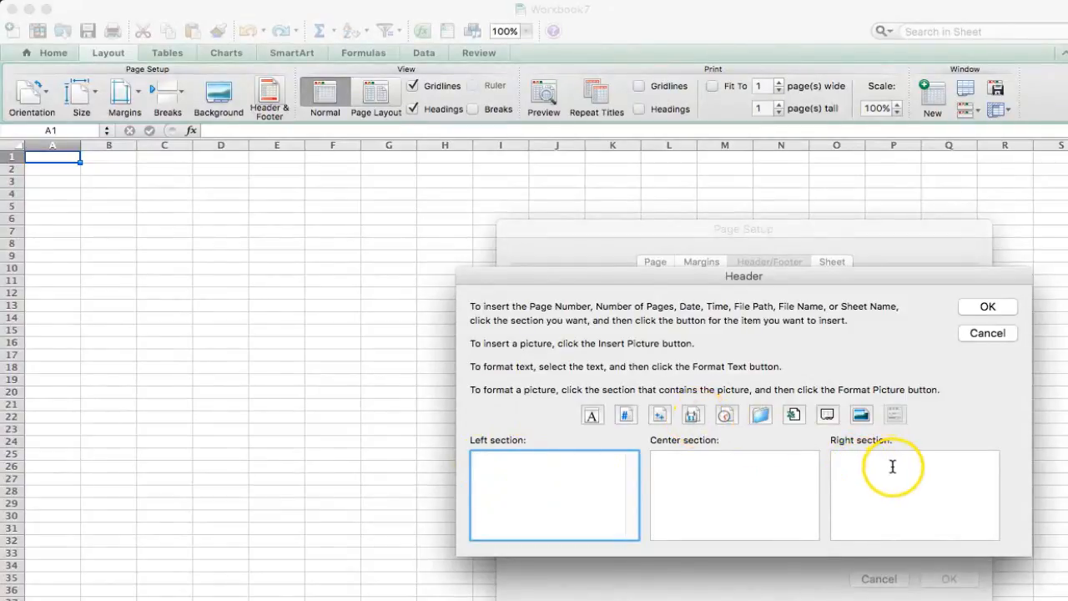
{"action": "left_click", "coordinate": [892, 467]}
{"action": "left_click", "coordinate": [692, 414]}
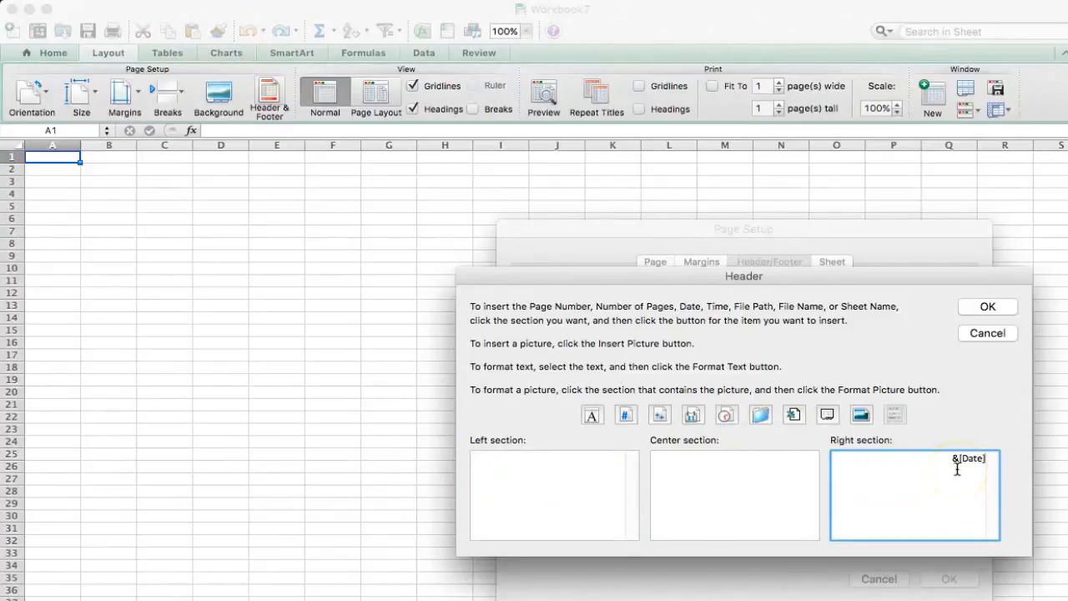
{"action": "left_click", "coordinate": [725, 415]}
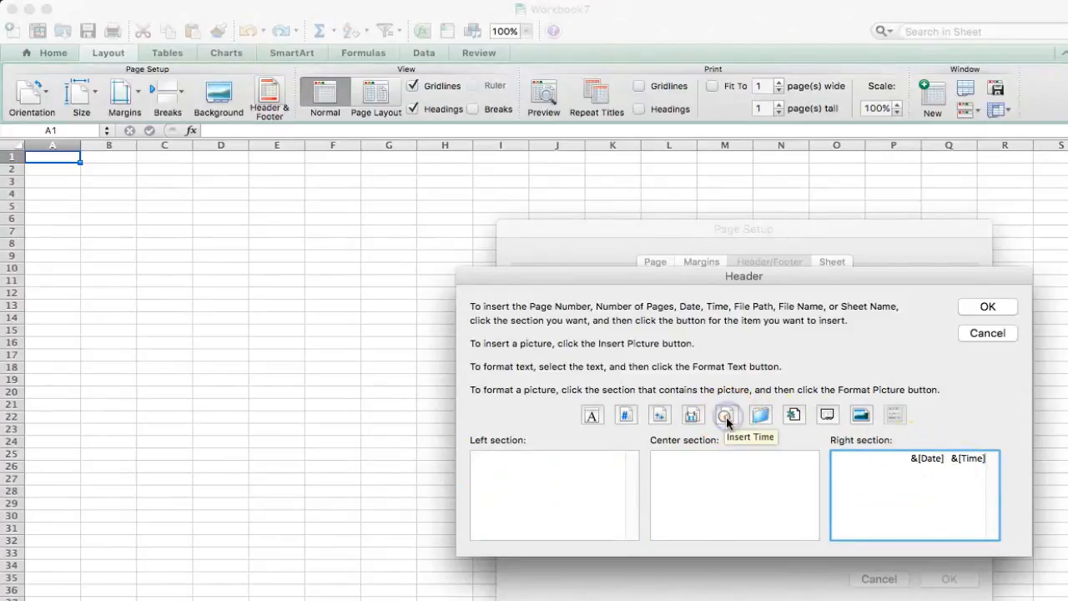
Step: Enter the student's name and 7th Grade in the header's left section and confirm the header
{"action": "left_click", "coordinate": [498, 461]}
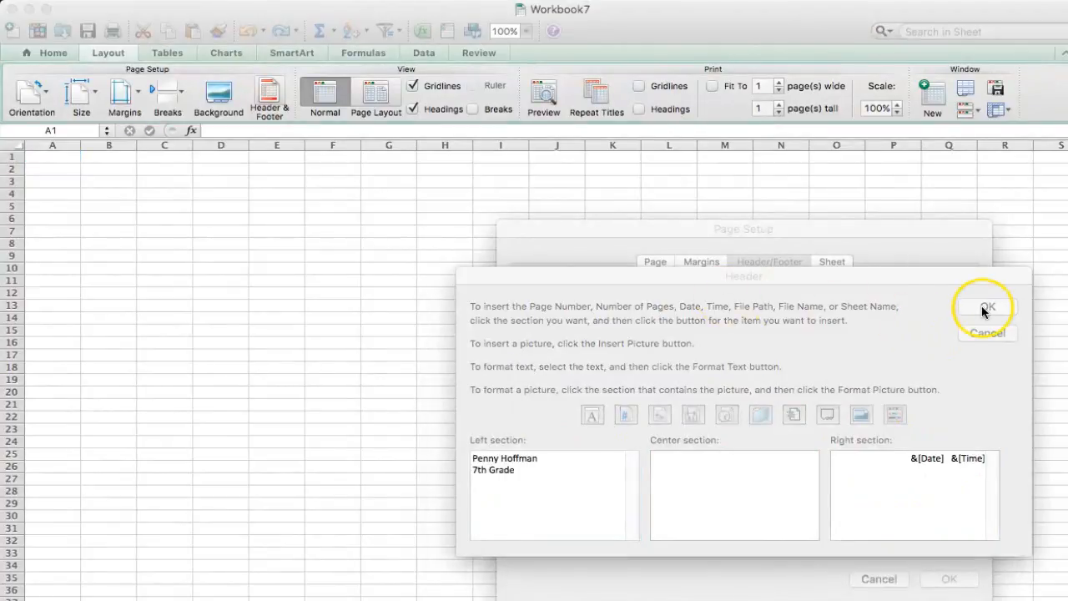
{"action": "left_click", "coordinate": [983, 308]}
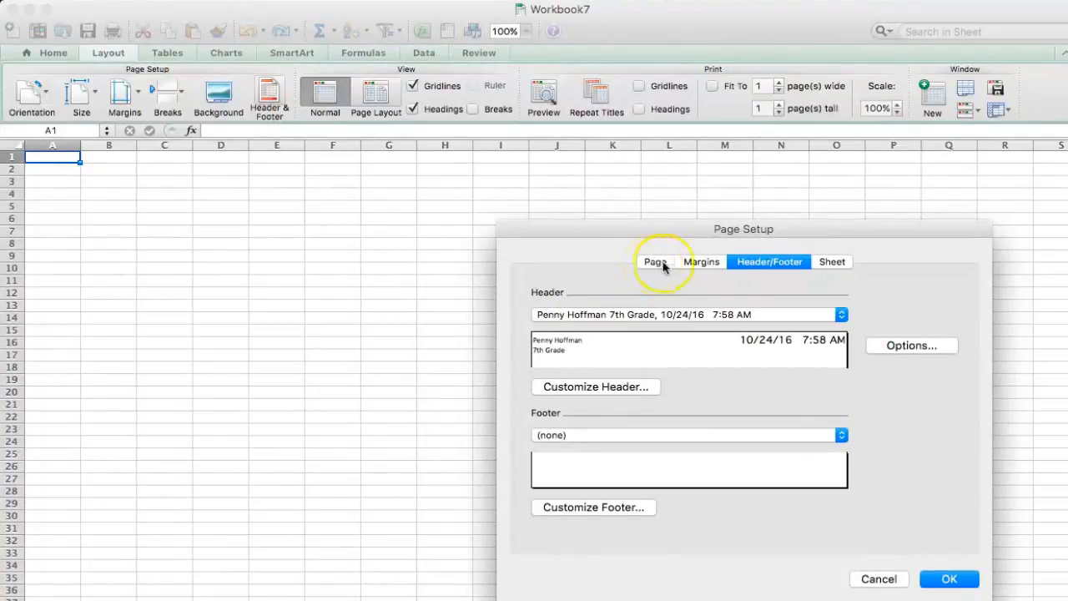
Step: Set the sheet to print gridlines and row and column headings, and close Page Setup
{"action": "left_click", "coordinate": [828, 264]}
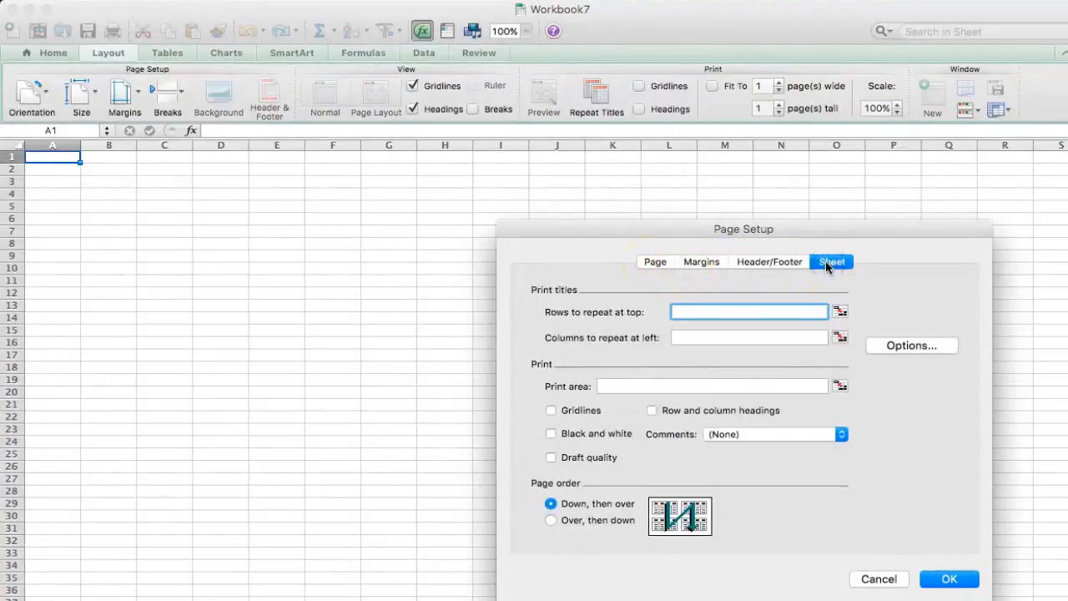
{"action": "left_click", "coordinate": [550, 411]}
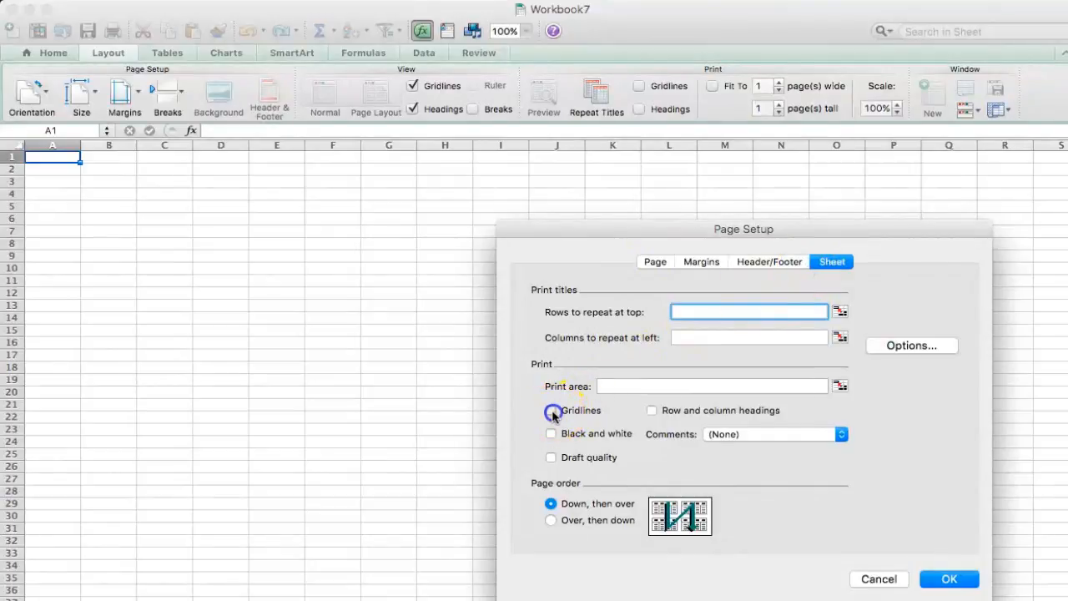
{"action": "left_click", "coordinate": [651, 411]}
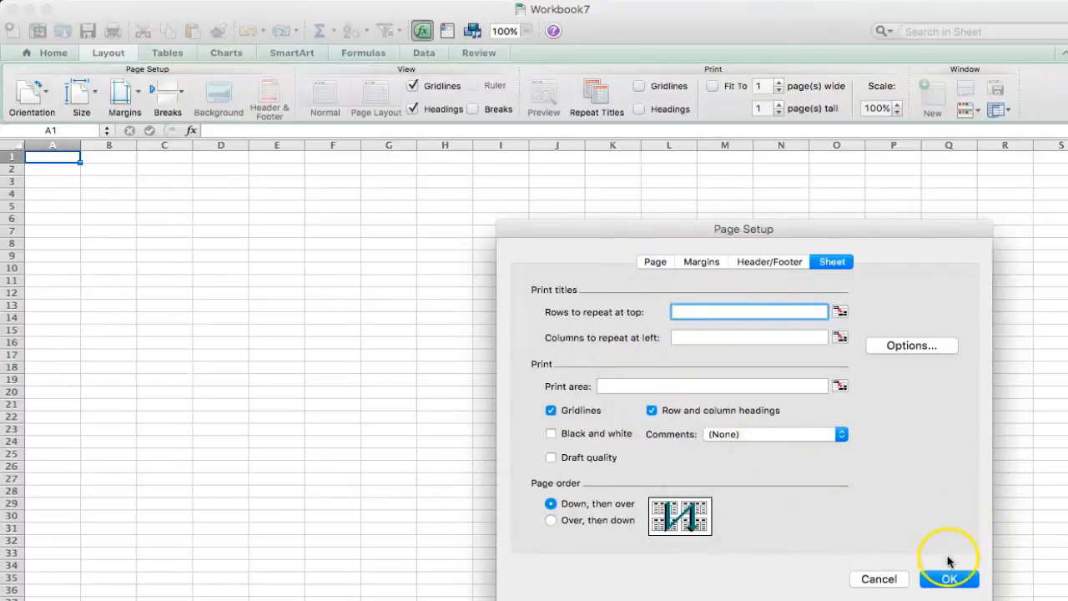
{"action": "left_click", "coordinate": [949, 579]}
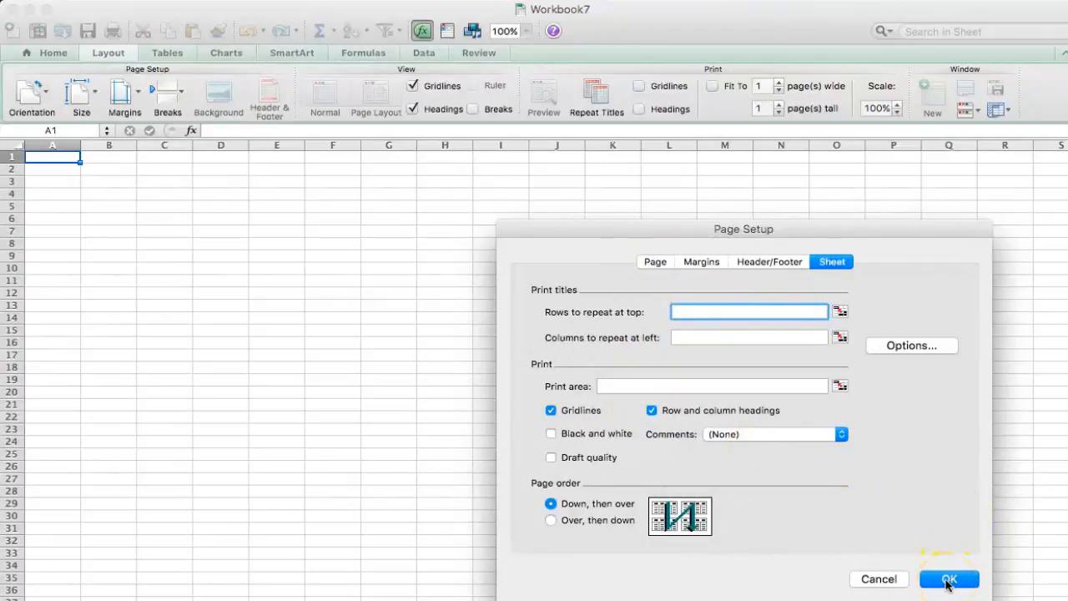
{"action": "left_click", "coordinate": [948, 579]}
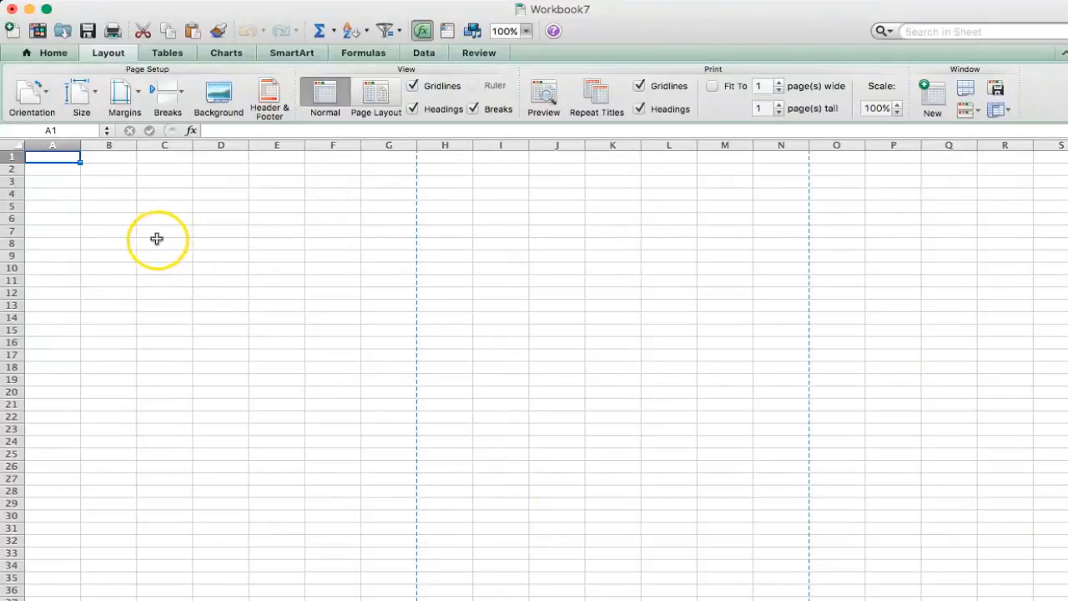
Step: Merge cells A1 through C1 for the title
{"action": "left_click", "coordinate": [50, 53]}
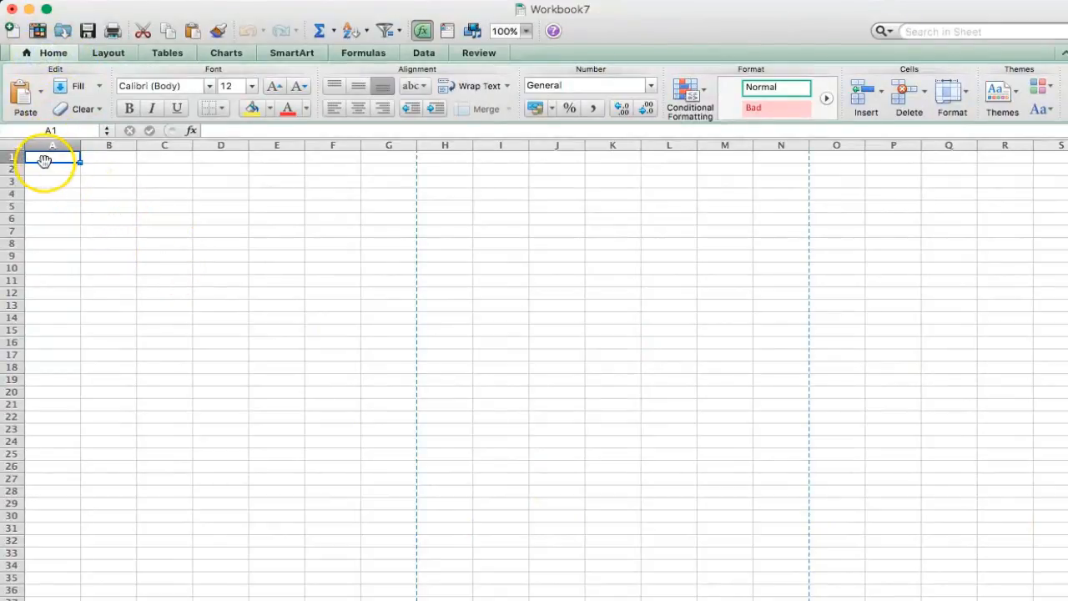
{"action": "left_click_drag", "start_coordinate": [44, 158], "coordinate": [149, 159]}
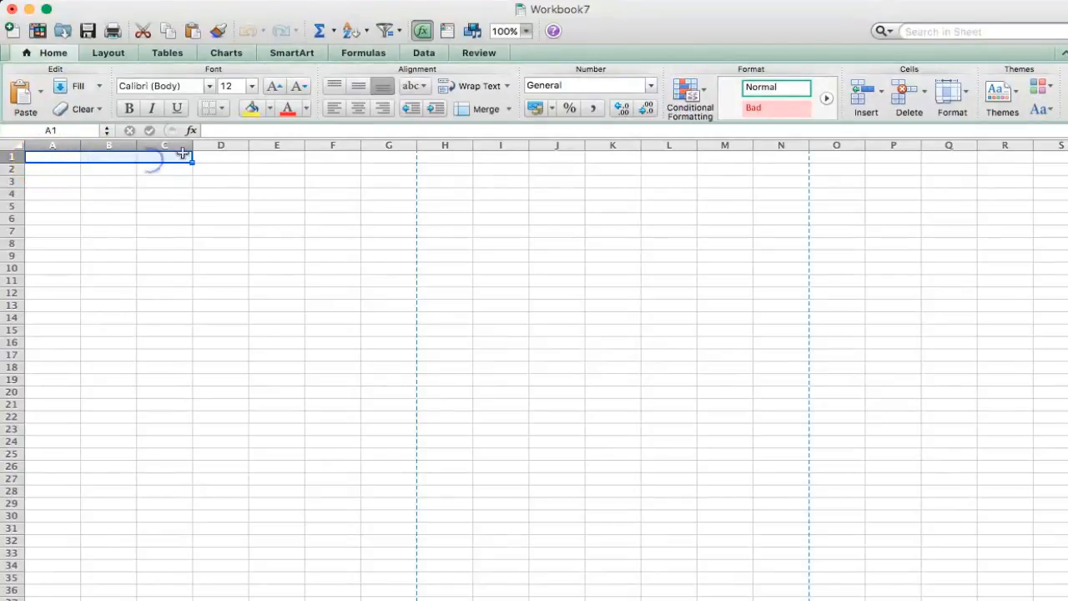
{"action": "left_click", "coordinate": [464, 113]}
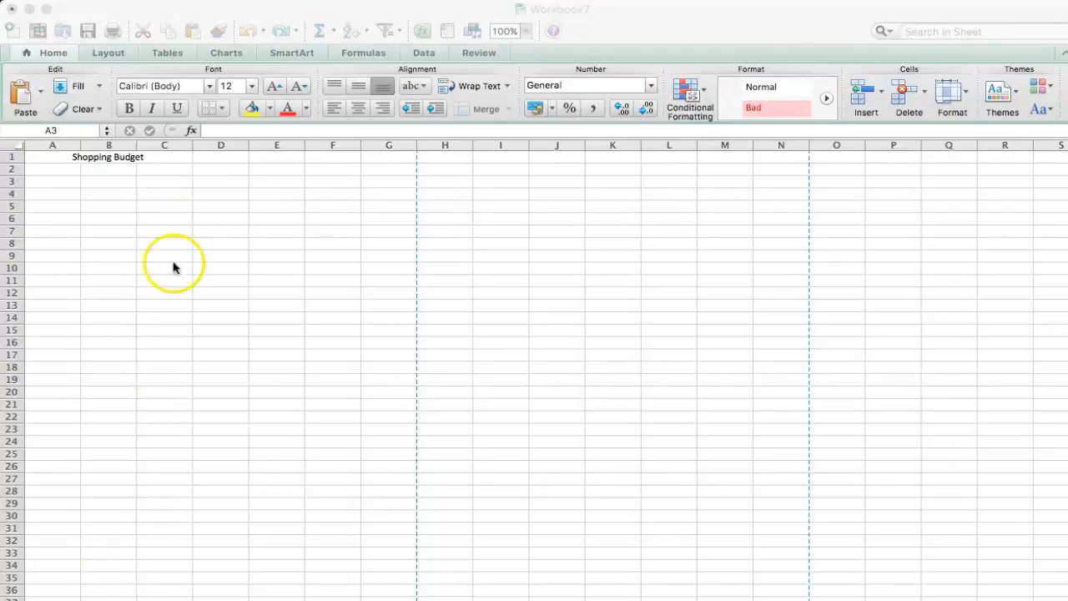
Step: Widen column A slightly and select cell A3
{"action": "left_click", "coordinate": [80, 146]}
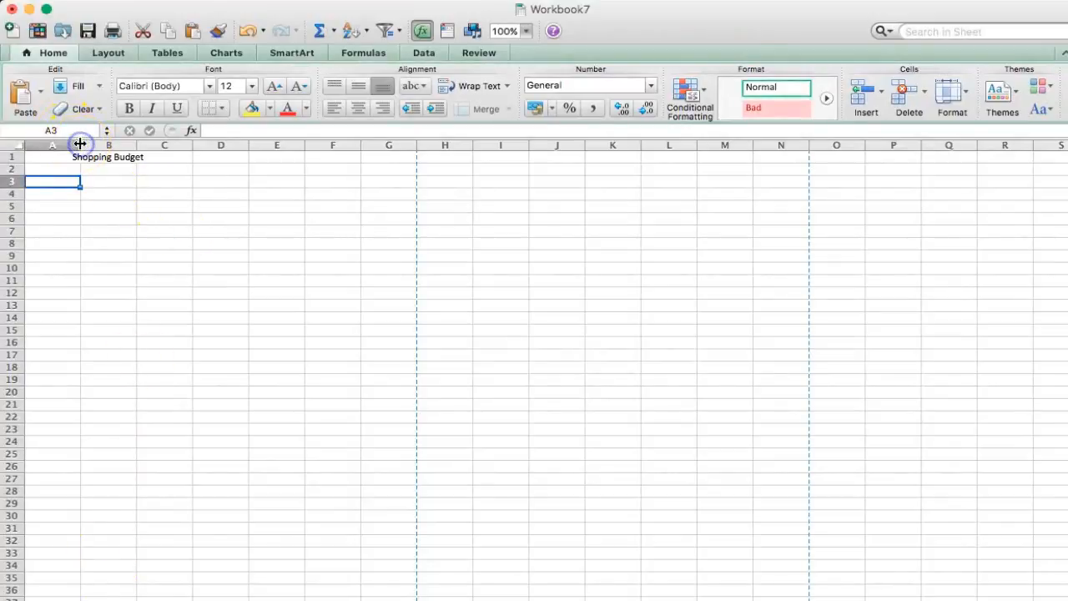
{"action": "left_click_drag", "start_coordinate": [80, 145], "coordinate": [80, 145]}
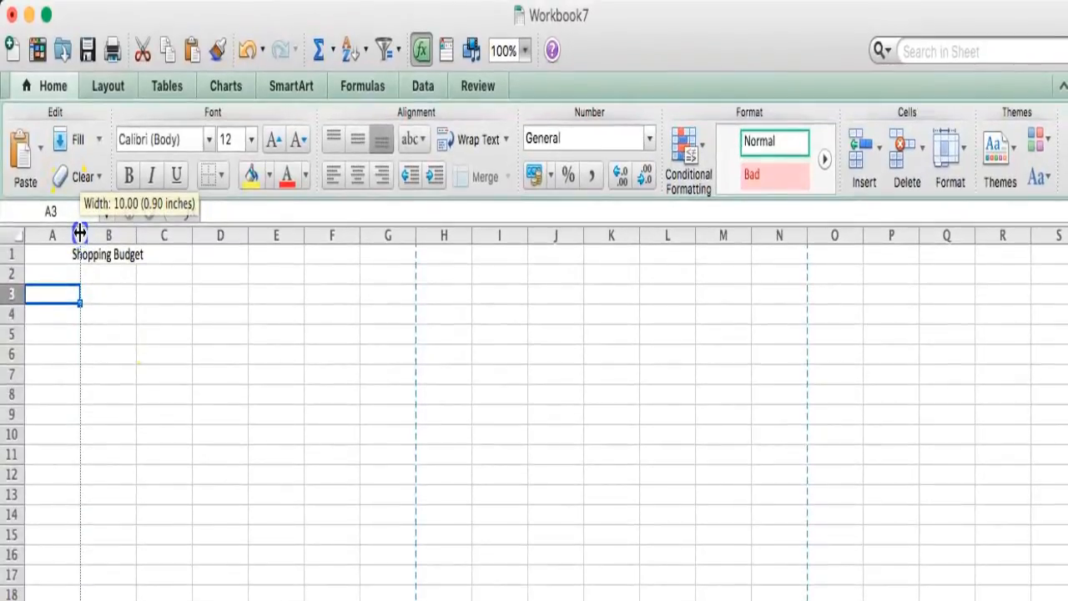
{"action": "left_click_drag", "start_coordinate": [80, 233], "coordinate": [109, 234]}
{"action": "left_click", "coordinate": [63, 292]}
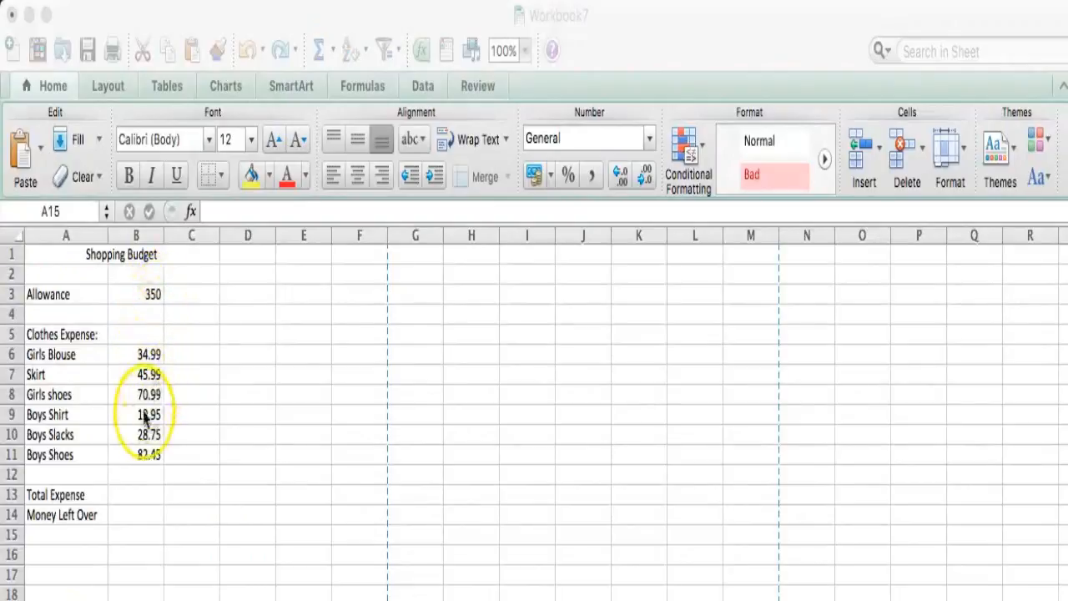
Step: Total the clothes expenses in B13 with AutoSum over B6:B12
{"action": "left_click", "coordinate": [136, 499]}
{"action": "left_click", "coordinate": [136, 496]}
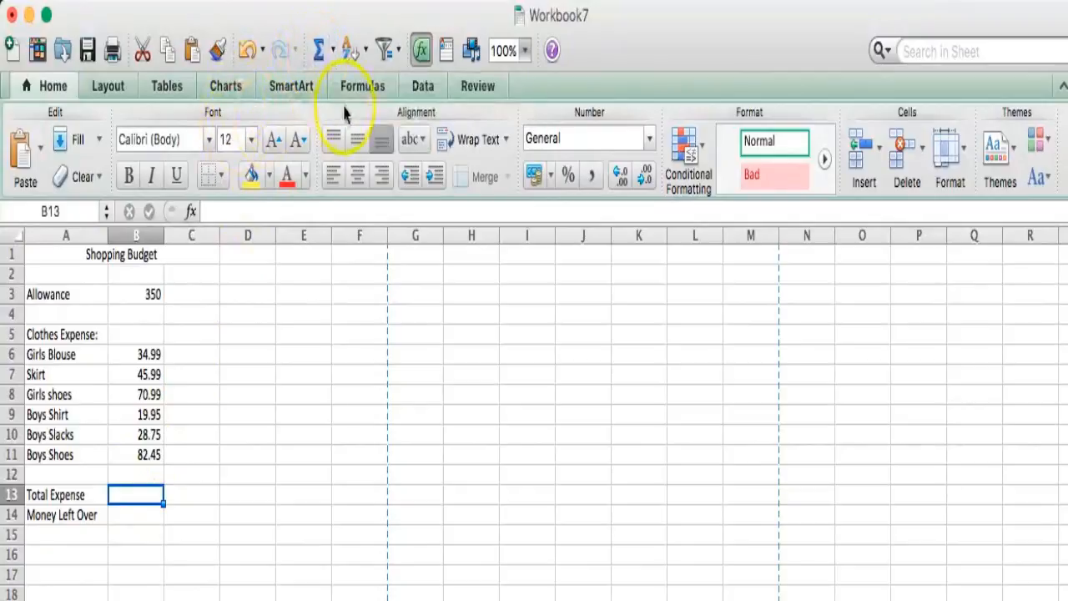
{"action": "double_click", "coordinate": [365, 86]}
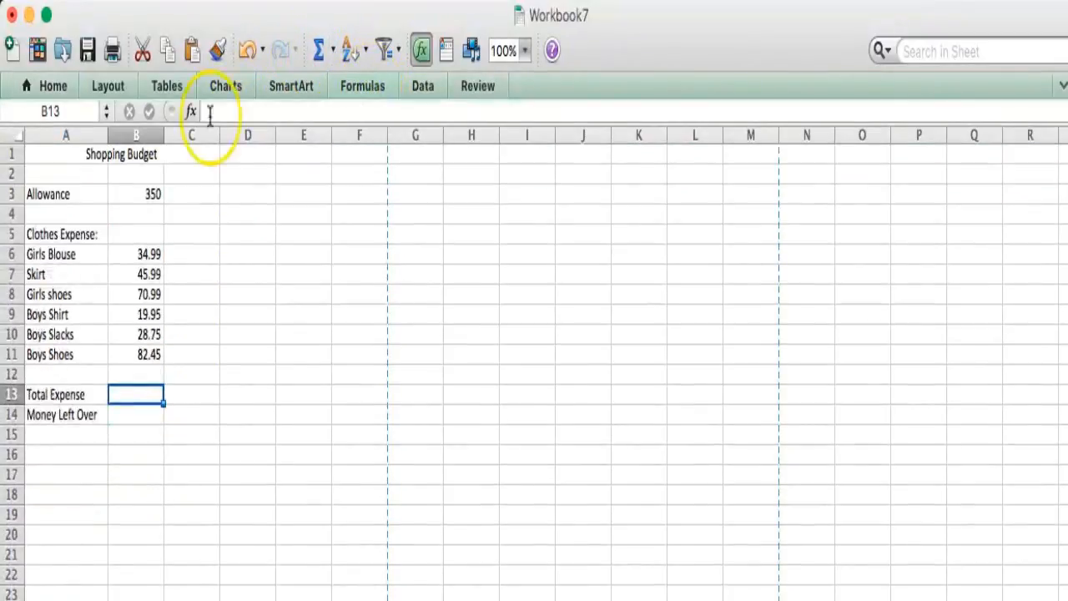
{"action": "left_click", "coordinate": [362, 86]}
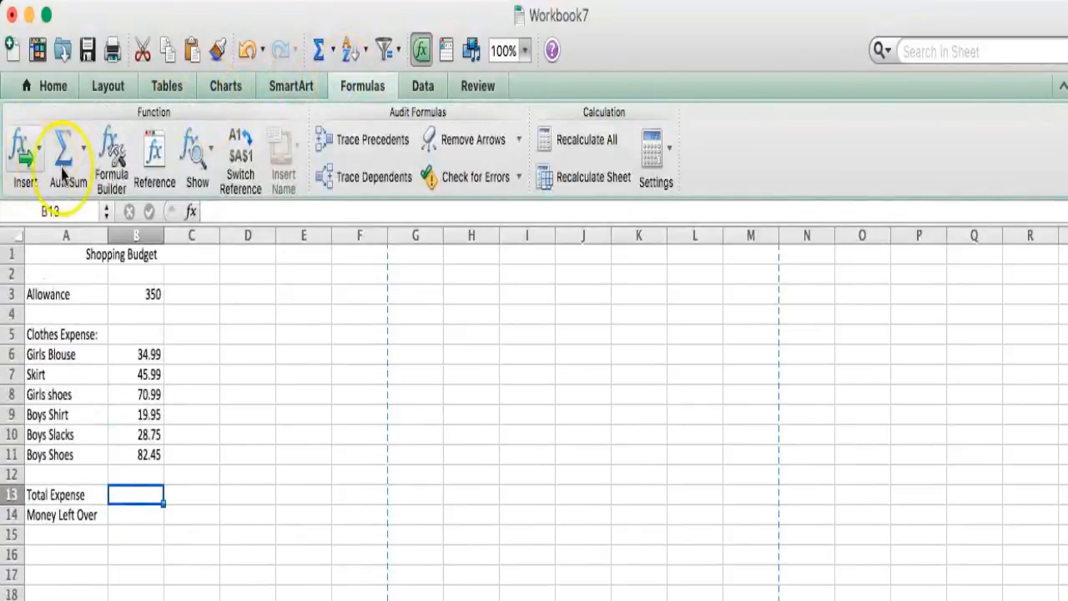
{"action": "left_click", "coordinate": [318, 50]}
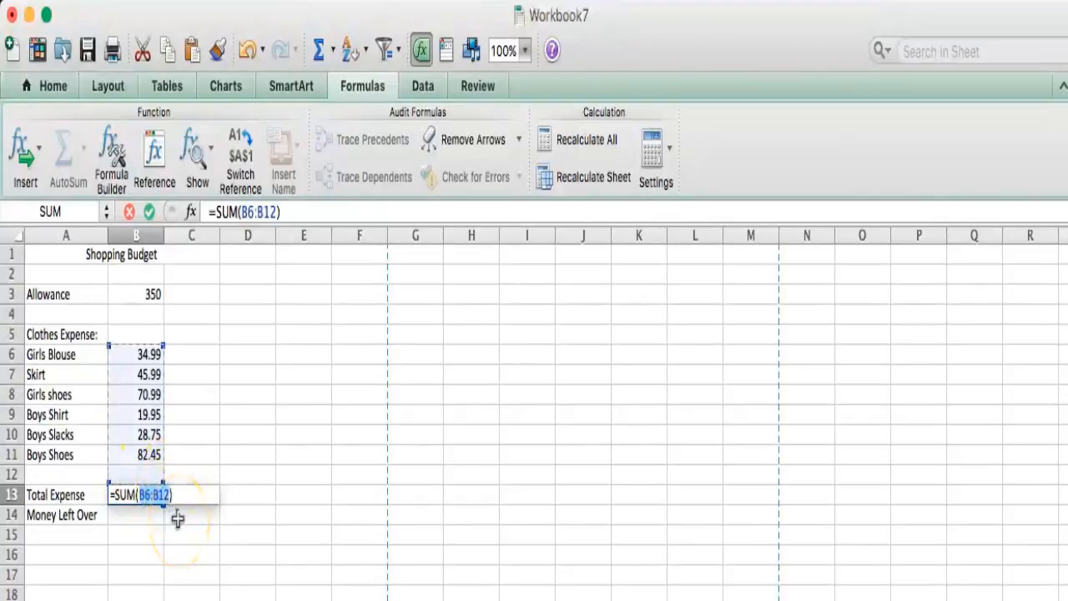
{"action": "key", "text": "Return"}
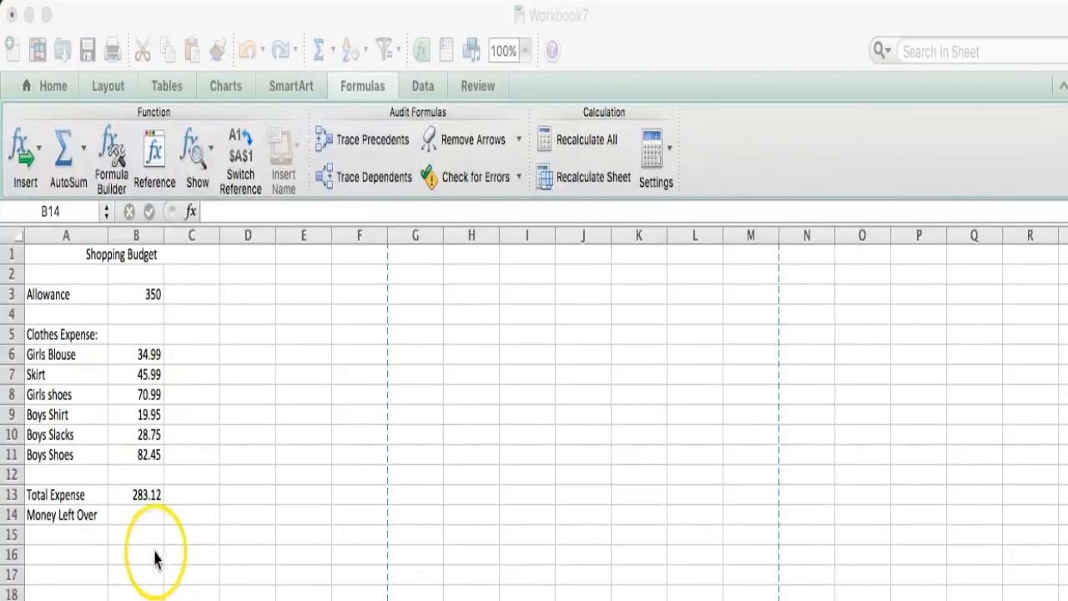
Step: Enter the formula =B3-B13 in B14 to calculate the money left over
{"action": "left_click", "coordinate": [145, 517]}
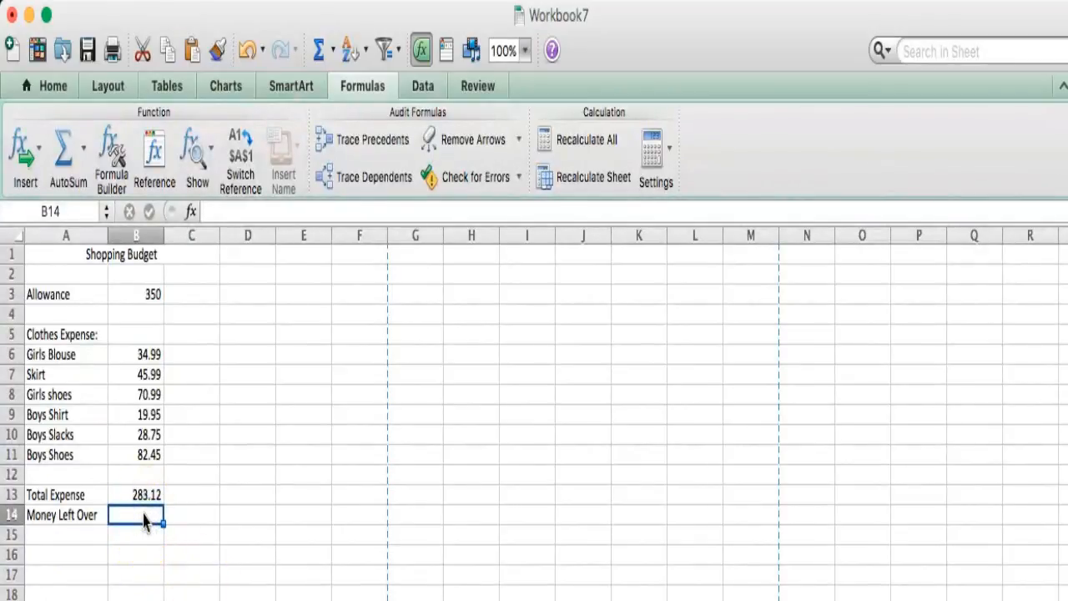
{"action": "type", "text": "="}
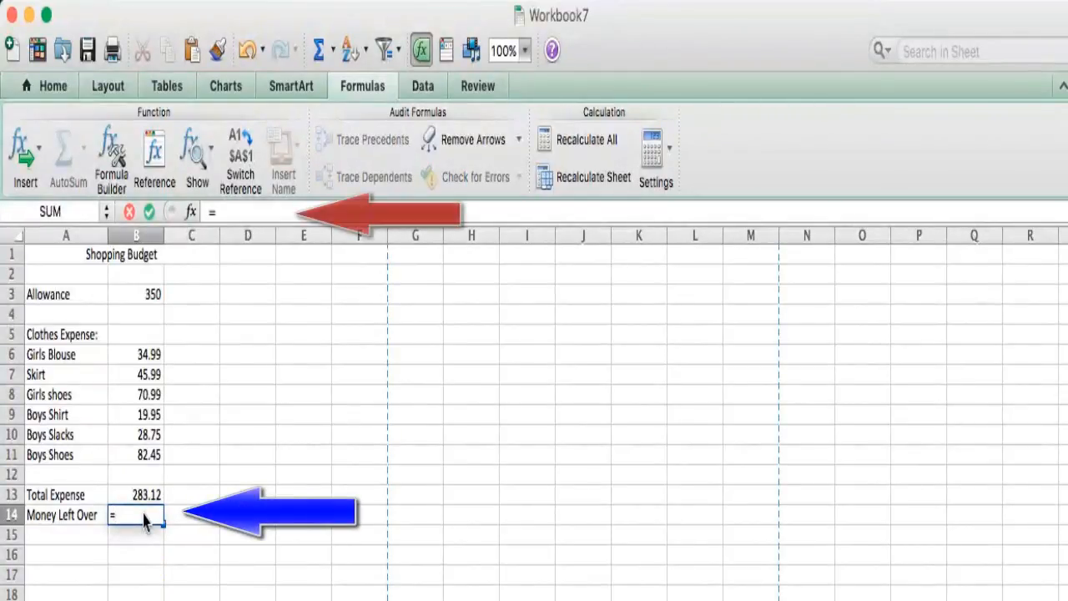
{"action": "type", "text": "B3"}
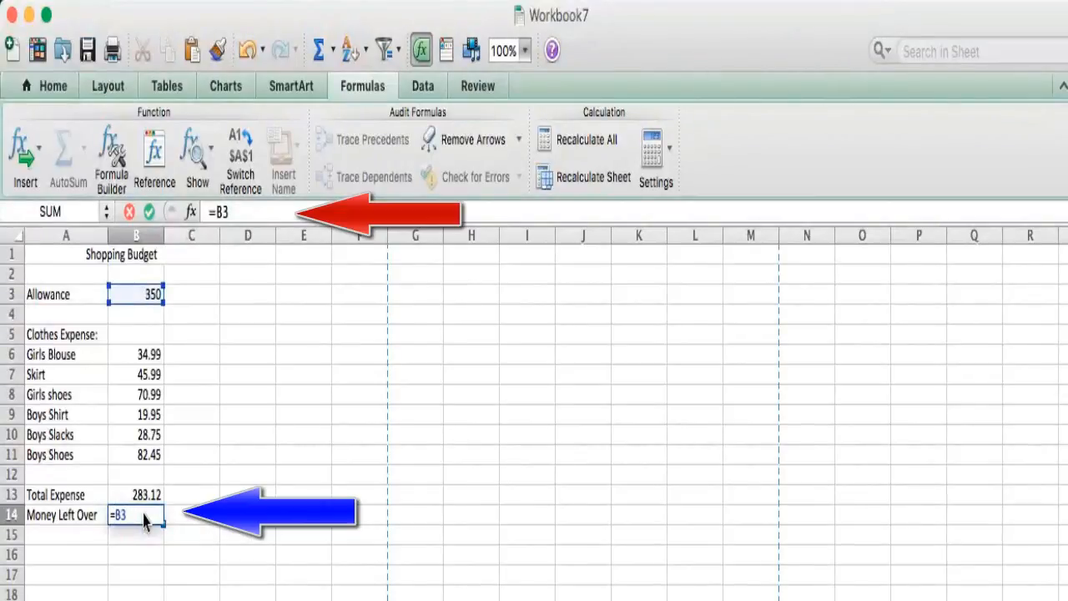
{"action": "type", "text": "-B13"}
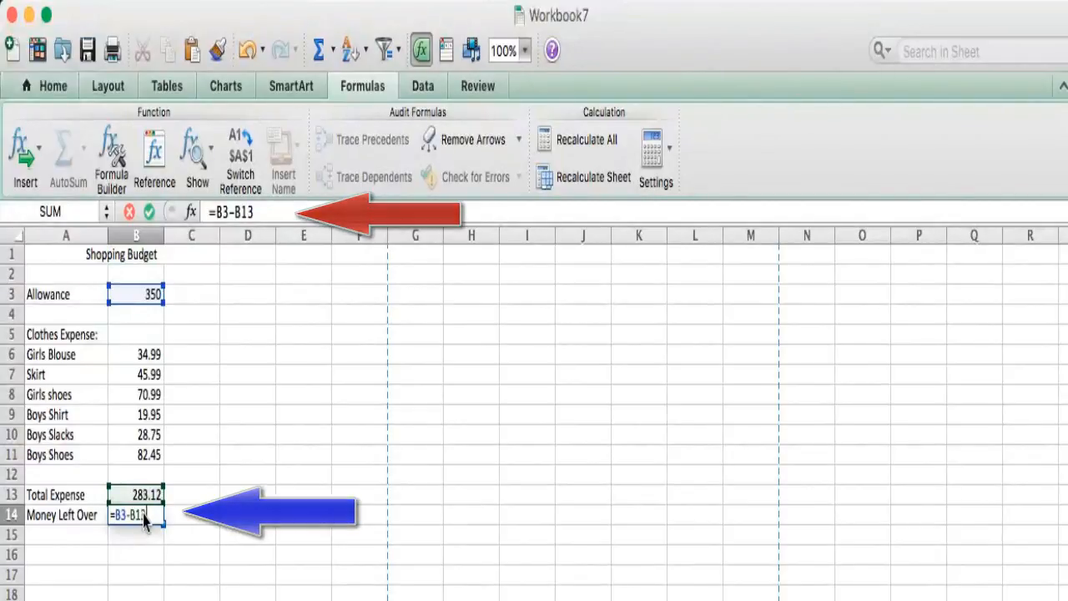
{"action": "key", "text": "Return"}
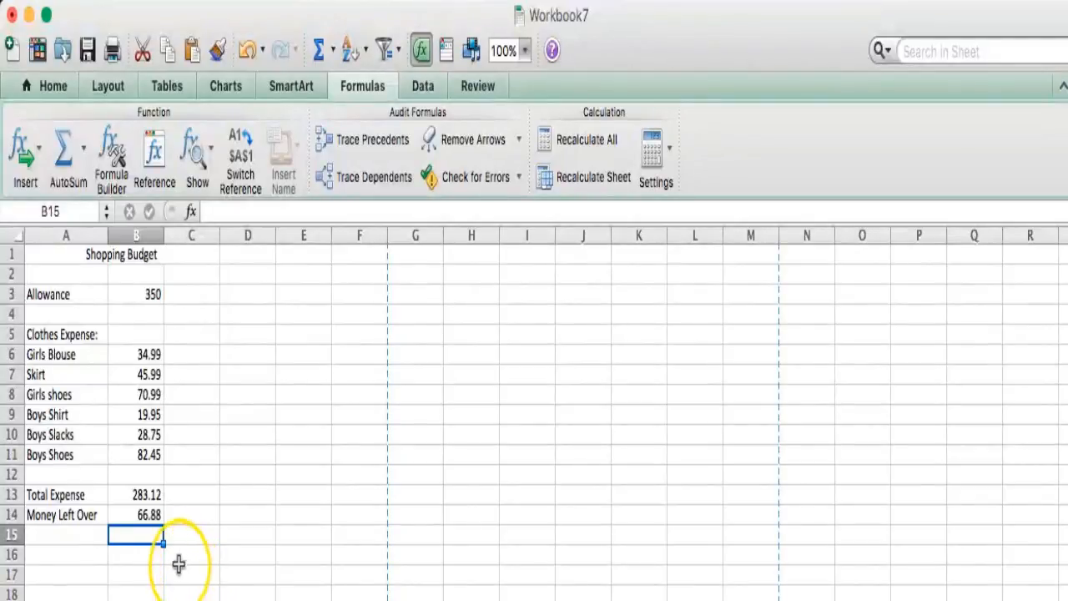
Step: Format cells B3 through B14 as Currency with 2 decimal places and the $ symbol, then deselect
{"action": "left_click", "coordinate": [156, 297]}
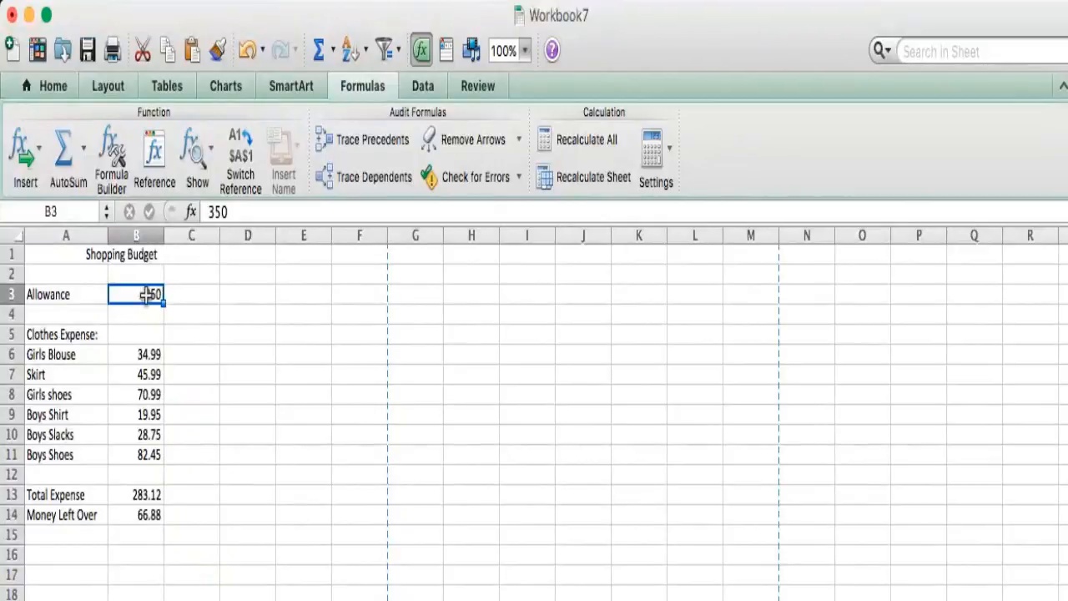
{"action": "left_click_drag", "start_coordinate": [146, 294], "coordinate": [150, 515]}
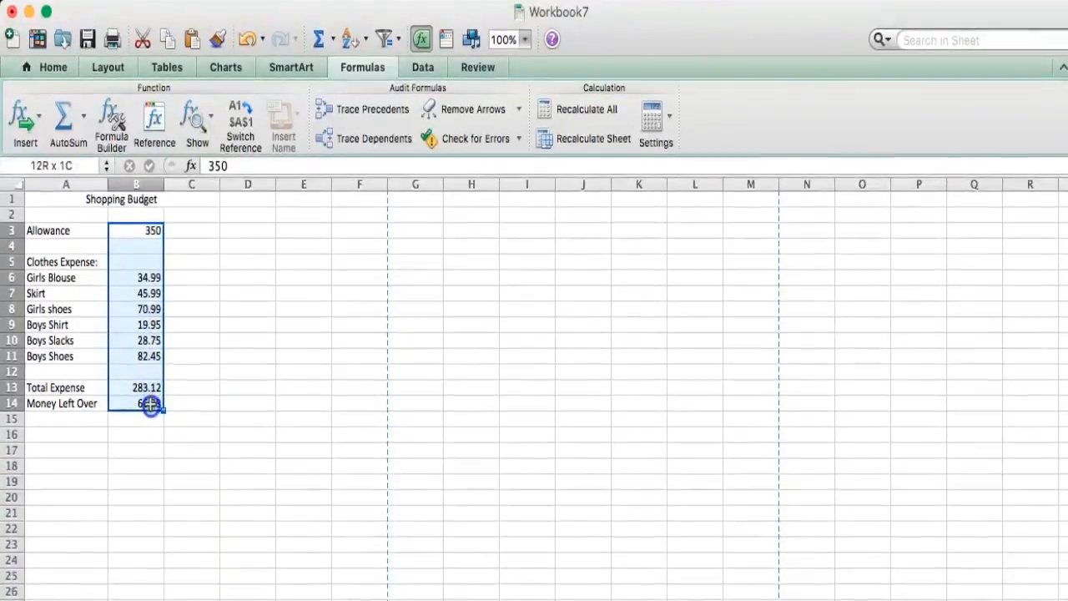
{"action": "left_click_drag", "start_coordinate": [151, 405], "coordinate": [151, 404]}
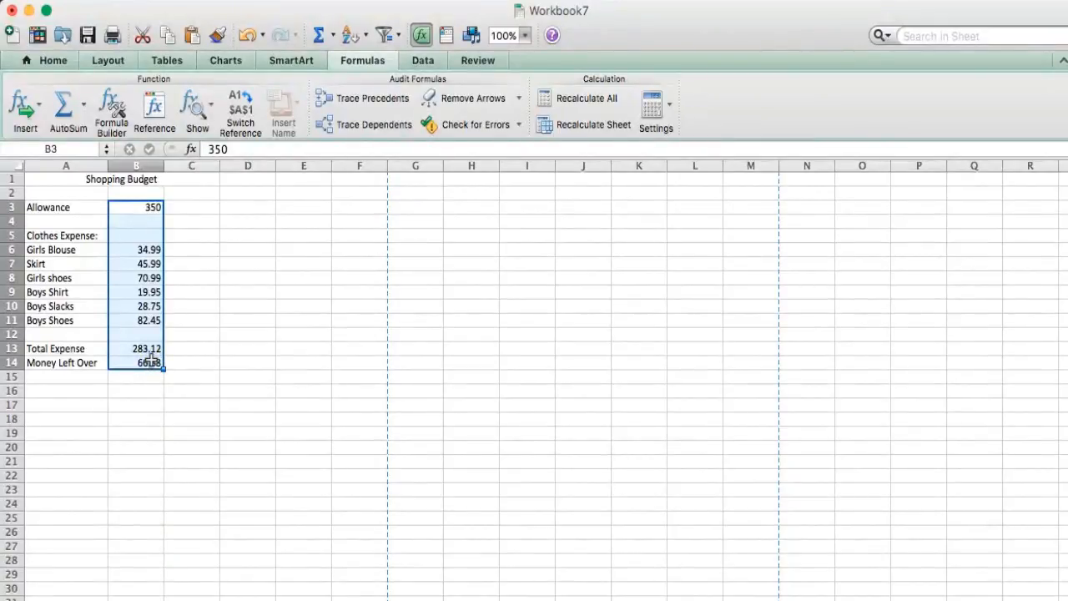
{"action": "right_click", "coordinate": [151, 357]}
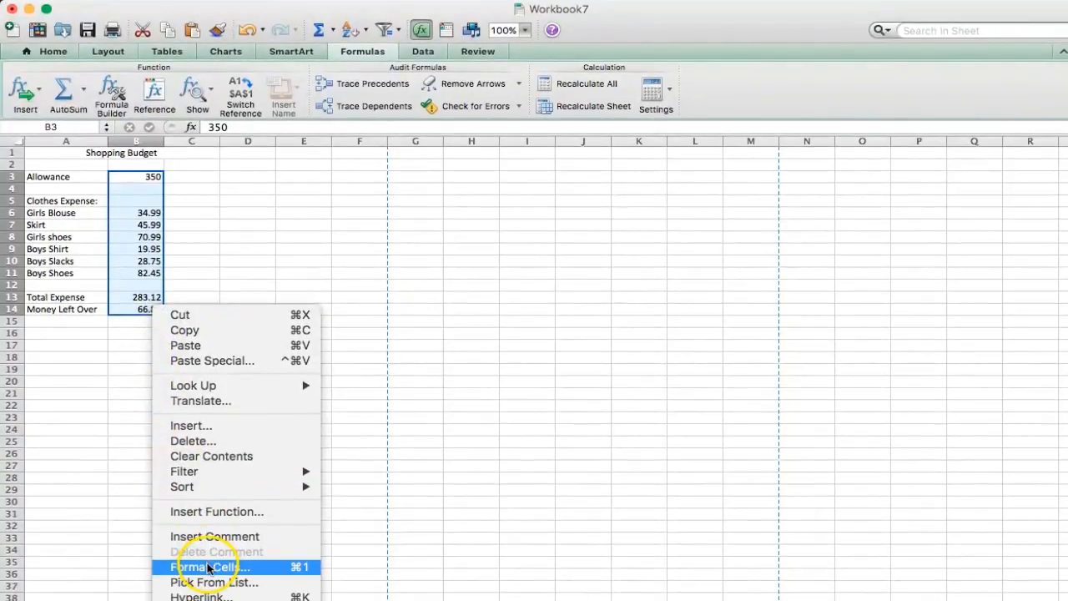
{"action": "left_click", "coordinate": [208, 567]}
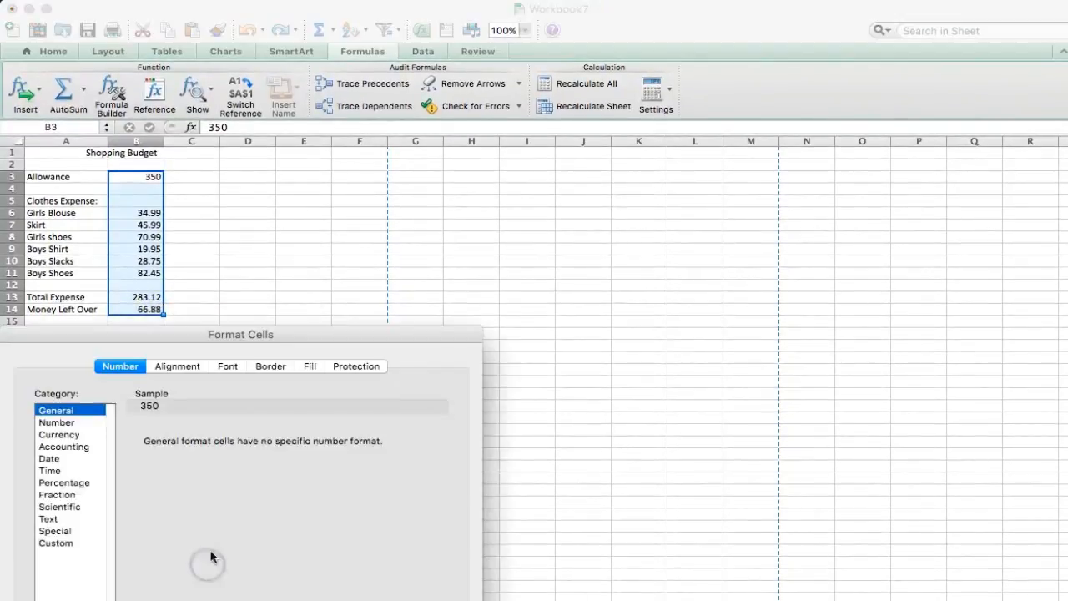
{"action": "left_click", "coordinate": [67, 435]}
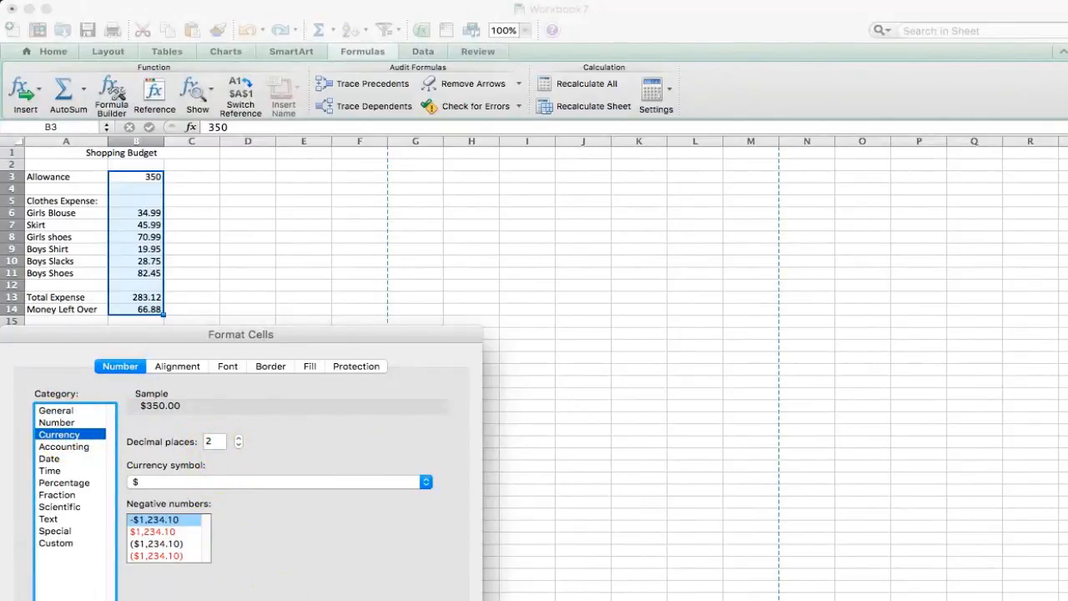
{"action": "key", "text": "Return"}
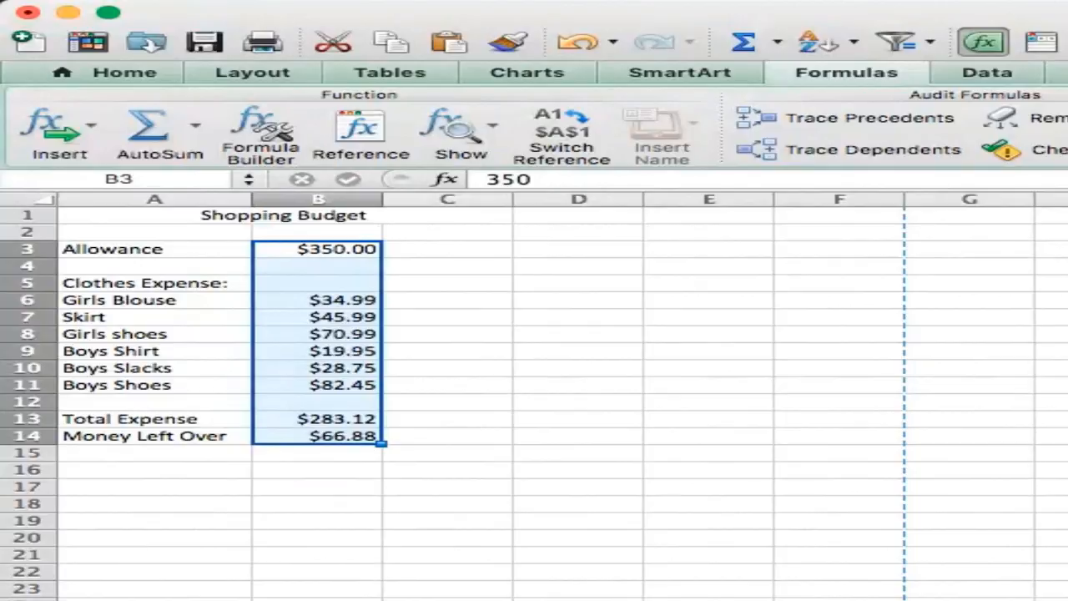
{"action": "left_click", "coordinate": [560, 600]}
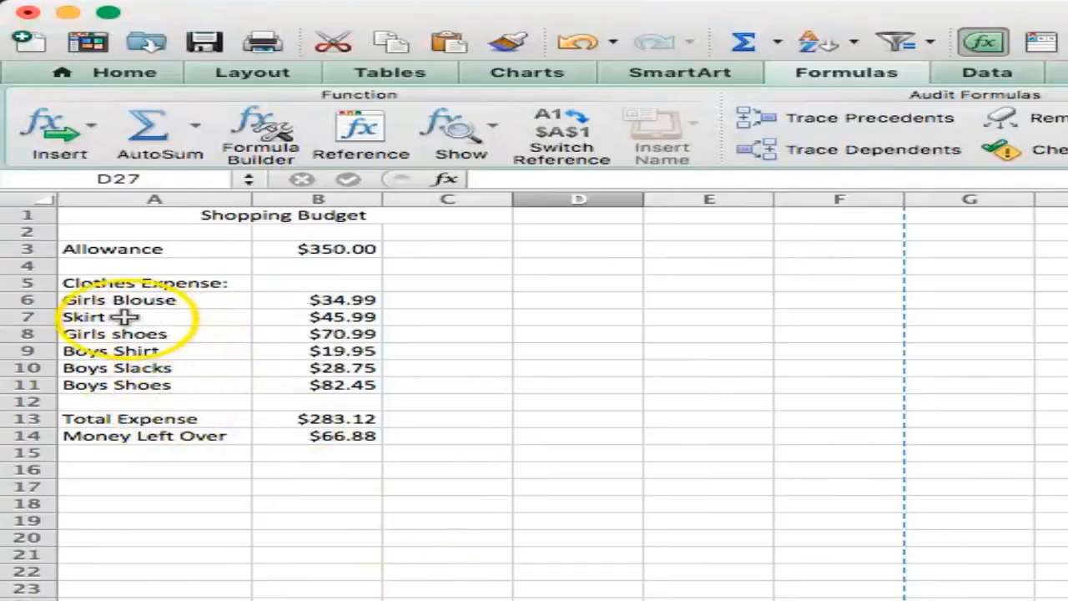
Step: Chart the clothes expenses in A6:B11 as a 3-D column chart and move it below the totals
{"action": "left_click", "coordinate": [95, 301]}
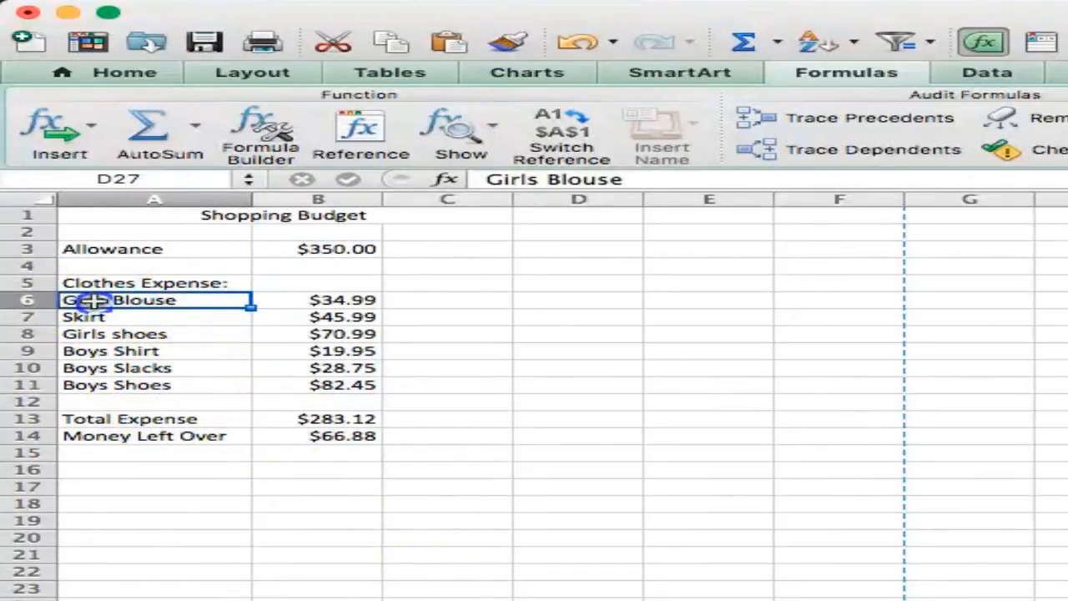
{"action": "left_click_drag", "start_coordinate": [95, 301], "coordinate": [335, 385]}
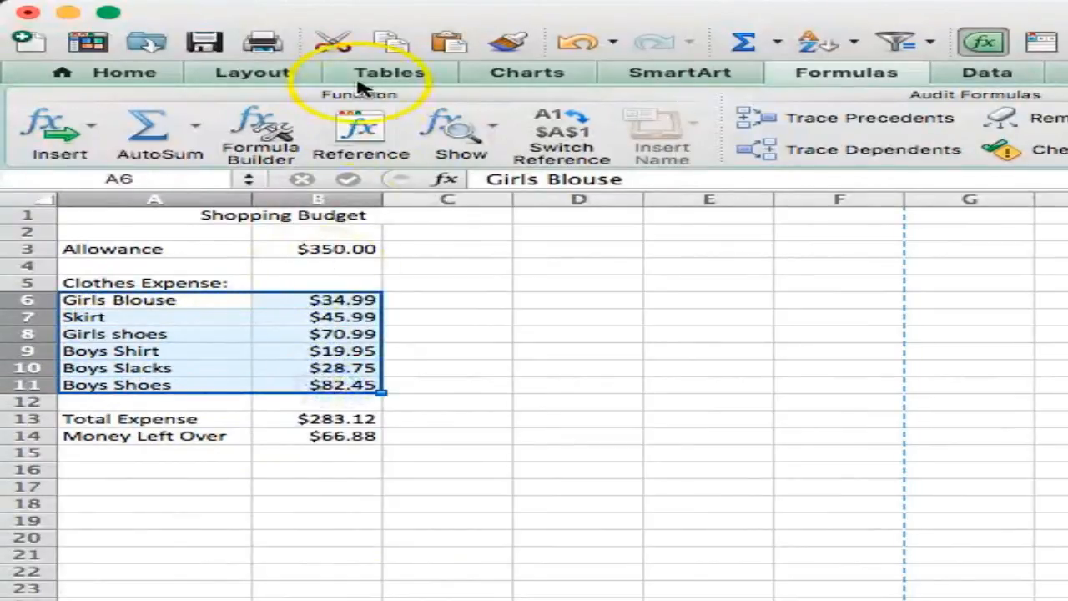
{"action": "left_click", "coordinate": [530, 74]}
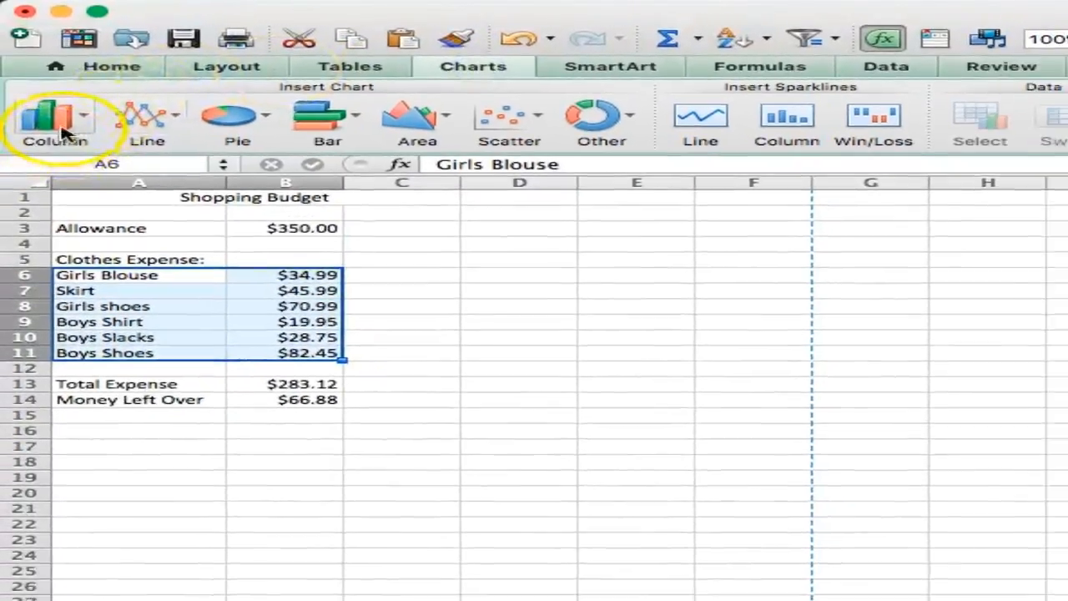
{"action": "left_click", "coordinate": [60, 127]}
{"action": "left_click", "coordinate": [167, 163]}
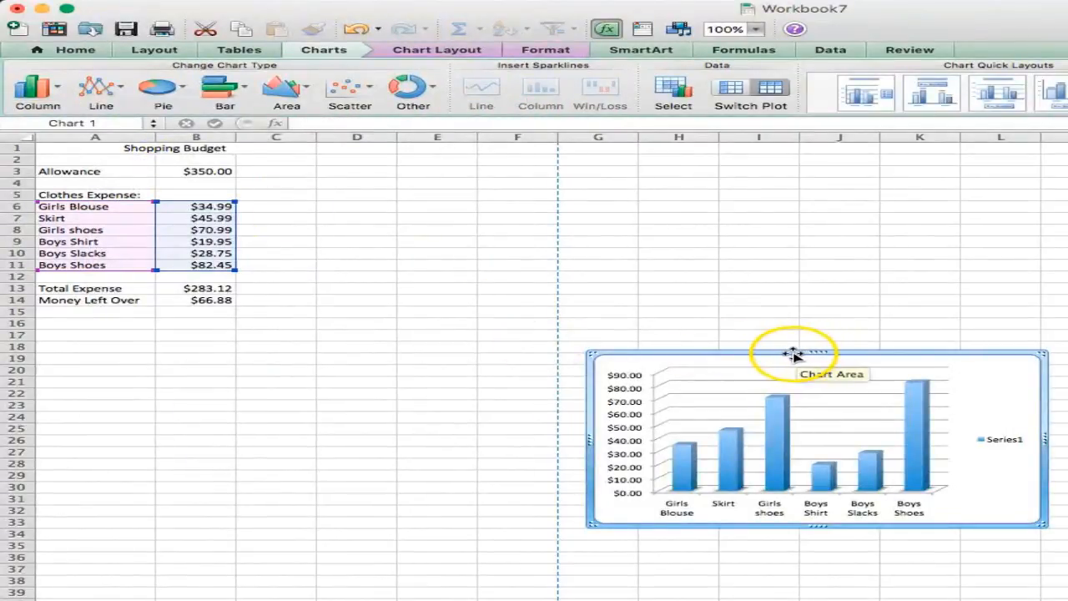
{"action": "left_click_drag", "start_coordinate": [794, 353], "coordinate": [238, 317]}
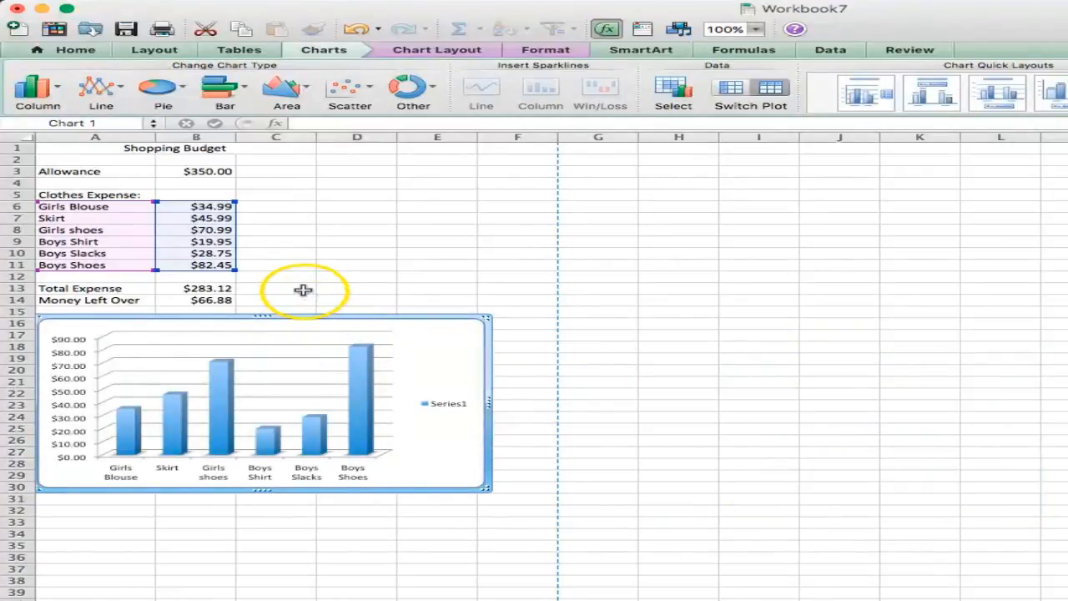
{"action": "left_click", "coordinate": [303, 289]}
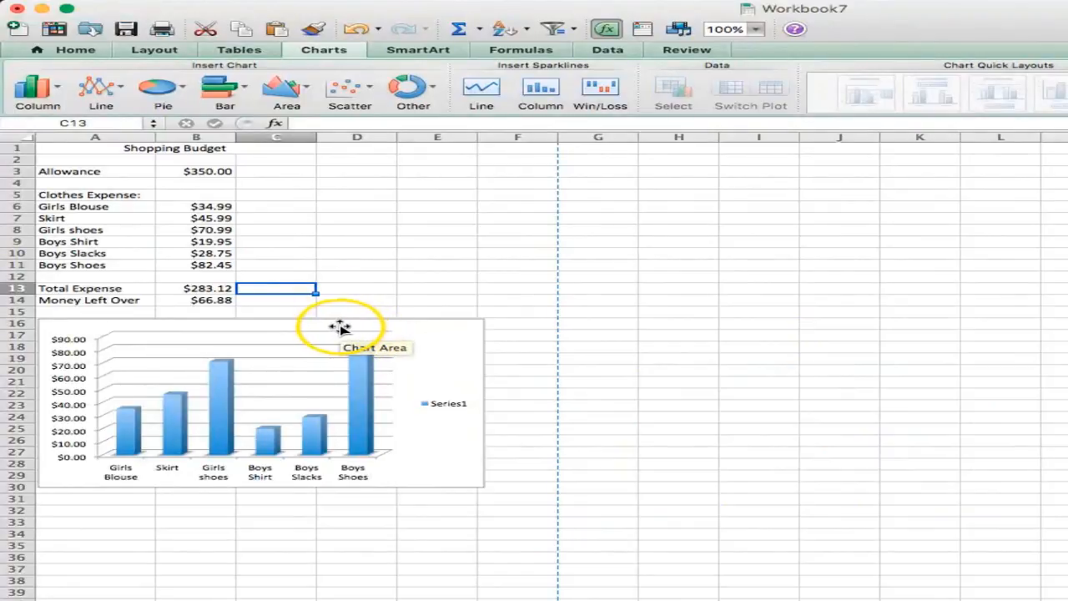
Step: Fill the chart's data series with the standard red colour
{"action": "mouse_move", "coordinate": [225, 373]}
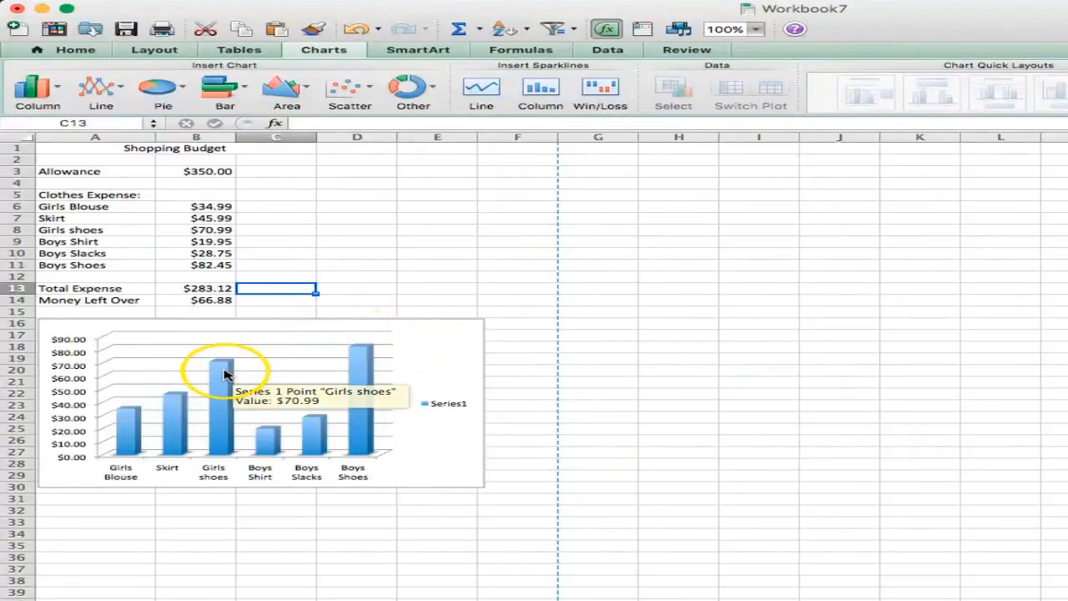
{"action": "left_click", "coordinate": [222, 371]}
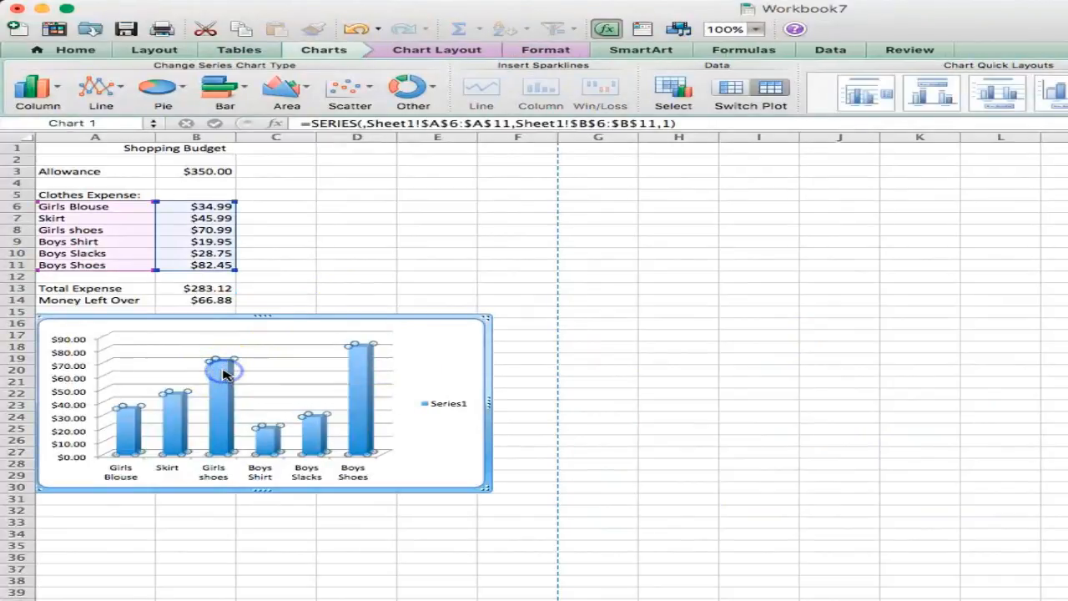
{"action": "double_click", "coordinate": [222, 371]}
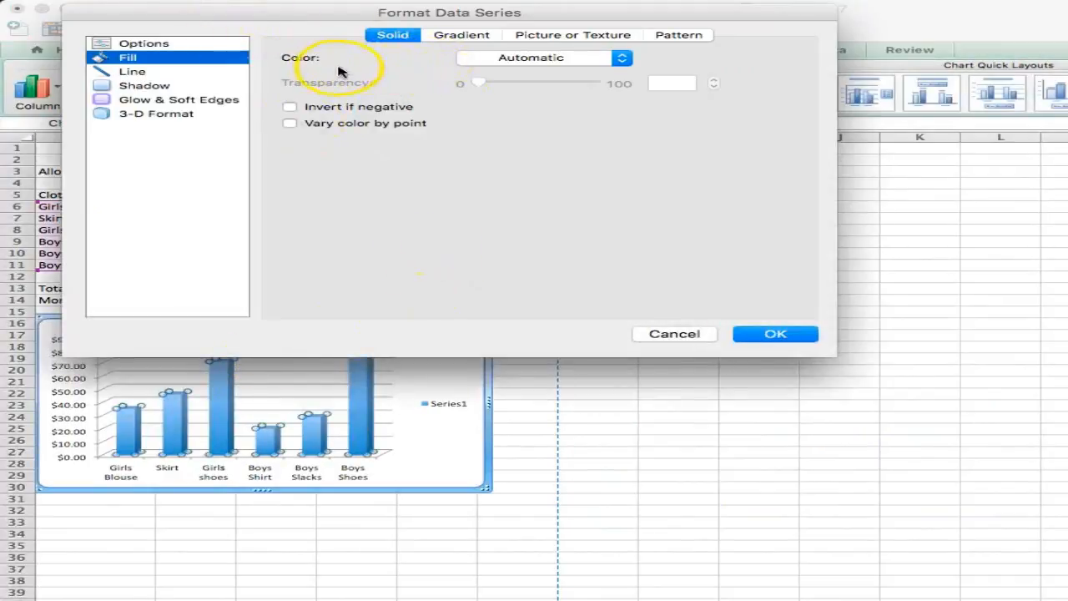
{"action": "left_click", "coordinate": [621, 60]}
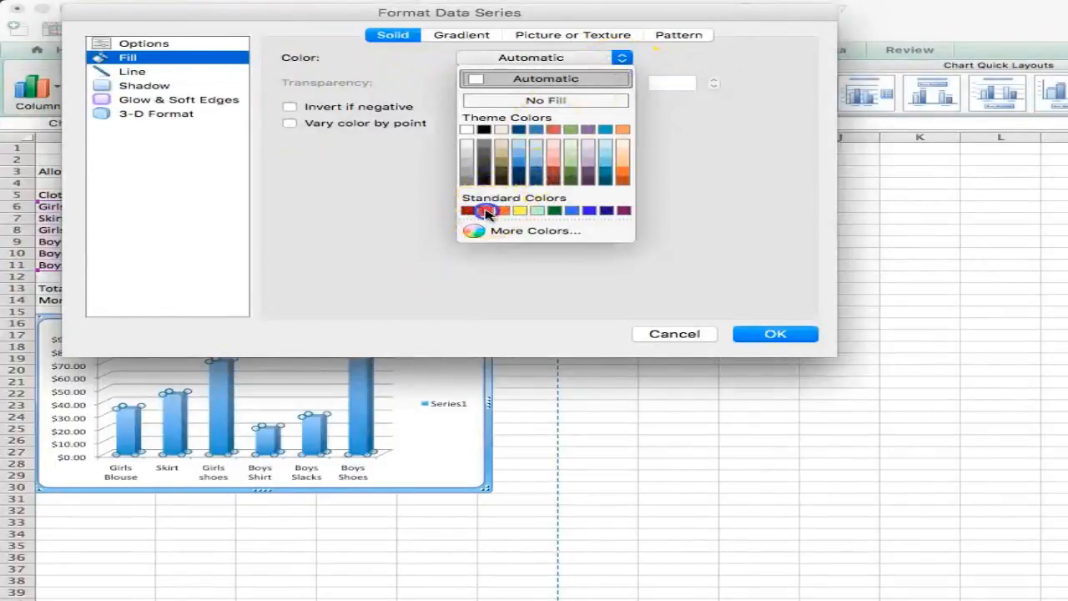
{"action": "left_click", "coordinate": [488, 211]}
{"action": "left_click", "coordinate": [767, 333]}
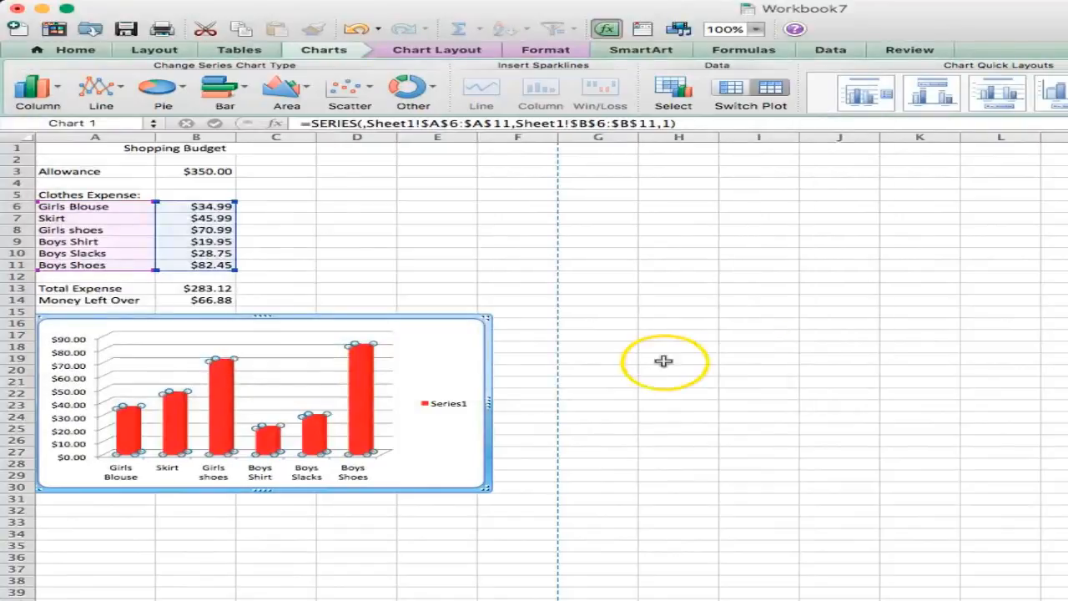
{"action": "left_click", "coordinate": [630, 372]}
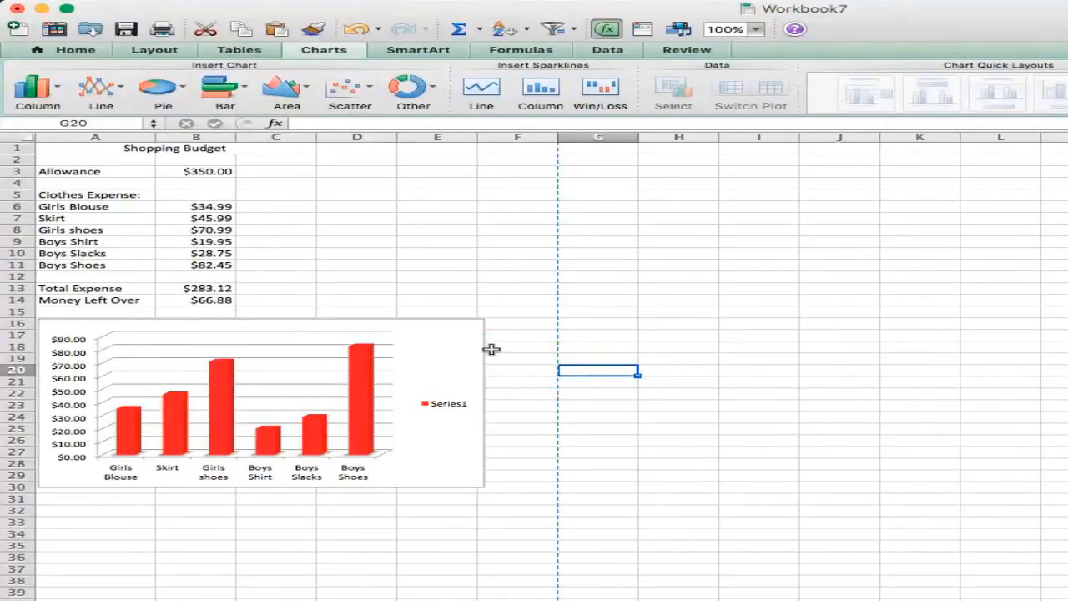
Step: Preview the printed page with the chart and scroll through it before closing the preview
{"action": "left_click", "coordinate": [164, 52]}
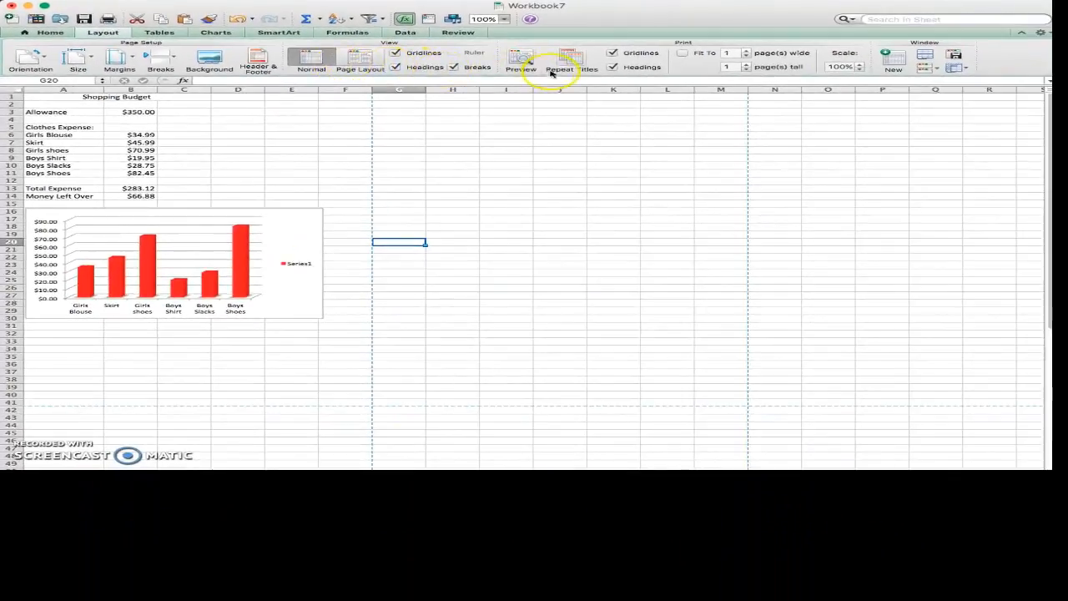
{"action": "left_click", "coordinate": [526, 67]}
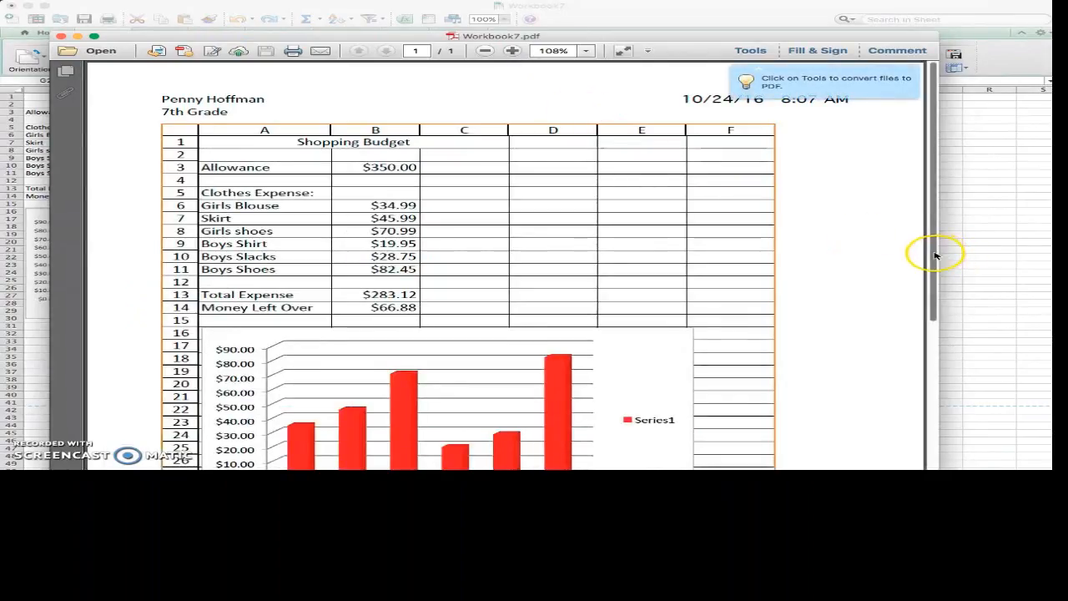
{"action": "left_click_drag", "start_coordinate": [936, 258], "coordinate": [935, 270]}
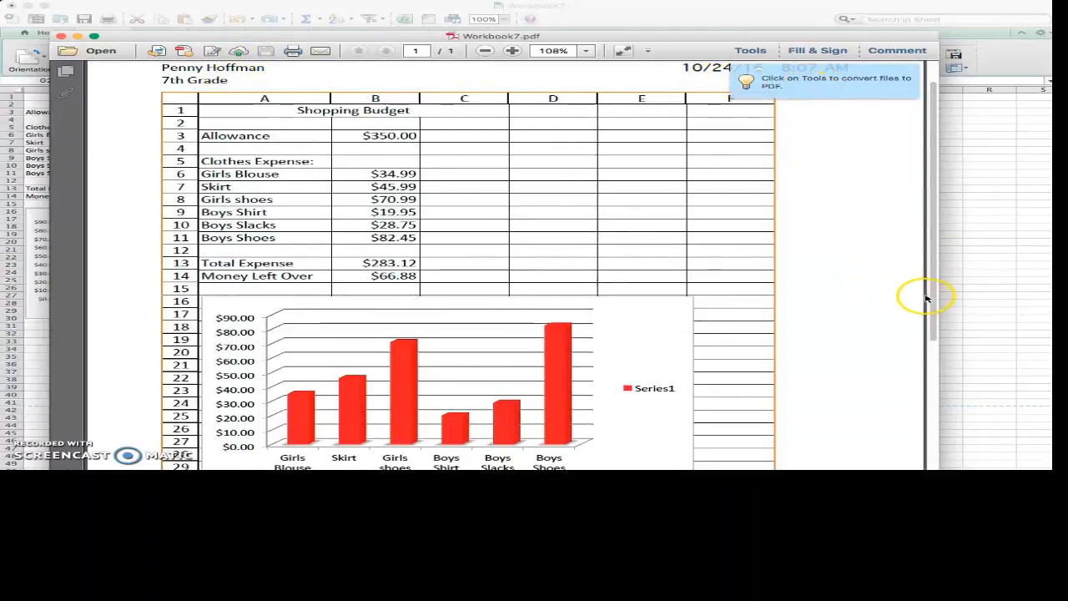
{"action": "left_click_drag", "start_coordinate": [933, 299], "coordinate": [936, 344]}
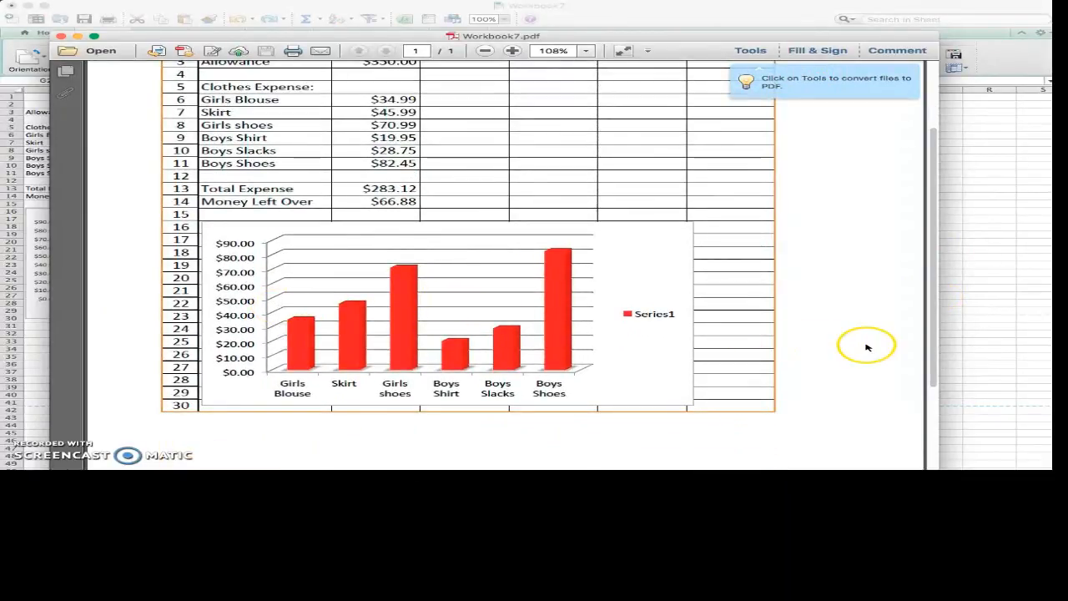
{"action": "left_click", "coordinate": [60, 38]}
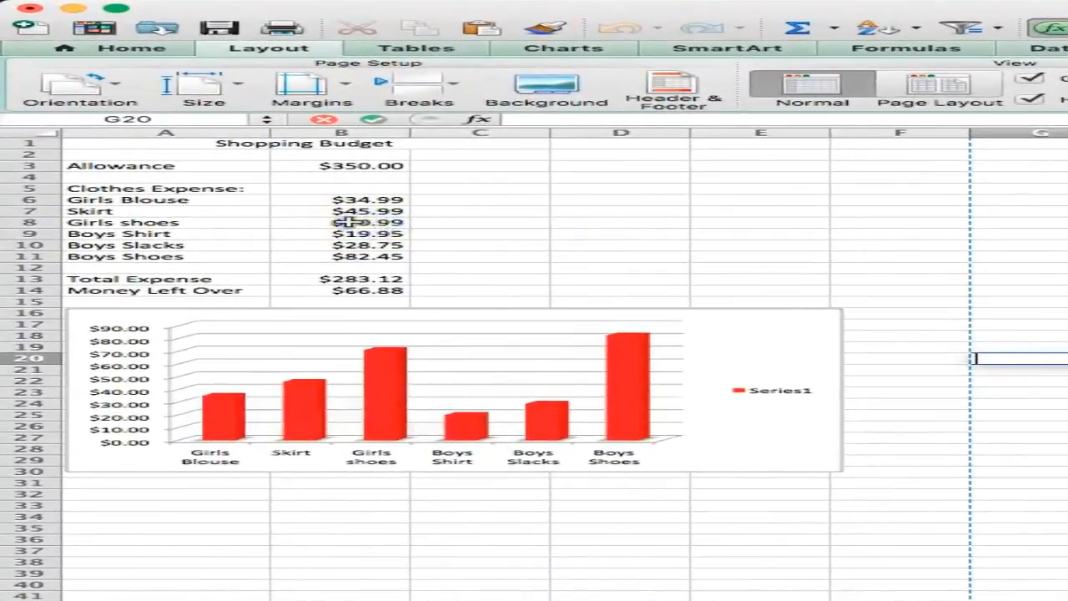
Step: Change the Girls shoes amount in B8 to 100
{"action": "left_click", "coordinate": [136, 152]}
{"action": "type", "text": "100"}
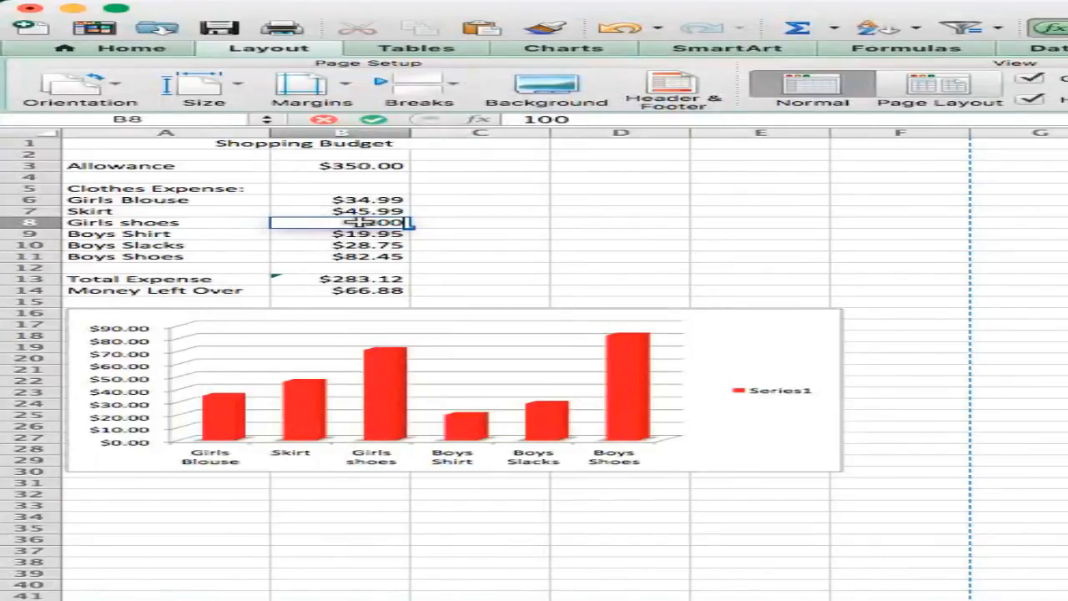
{"action": "key", "text": "Return"}
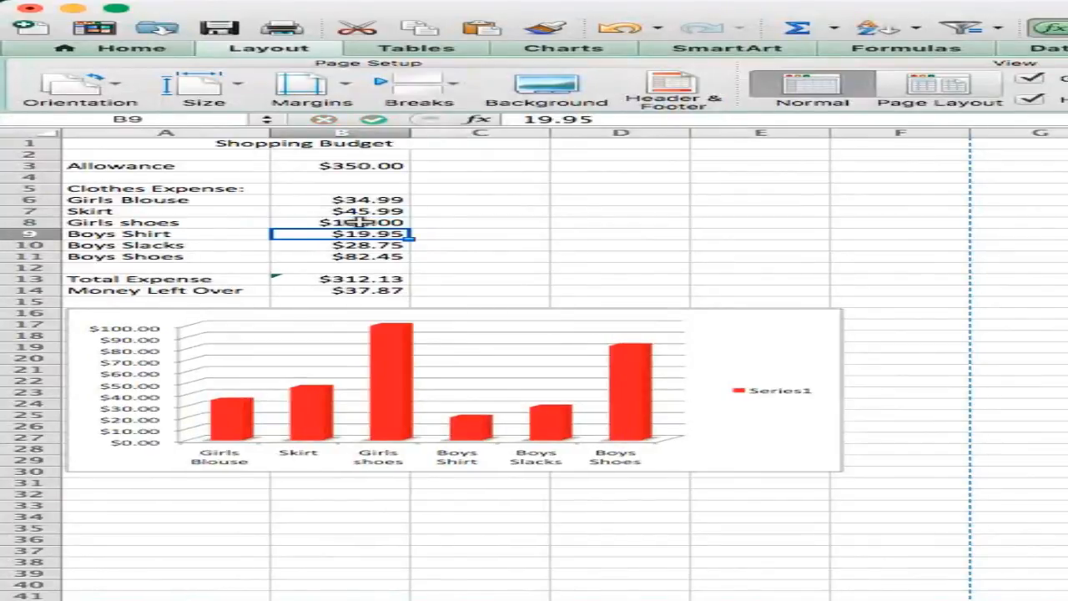